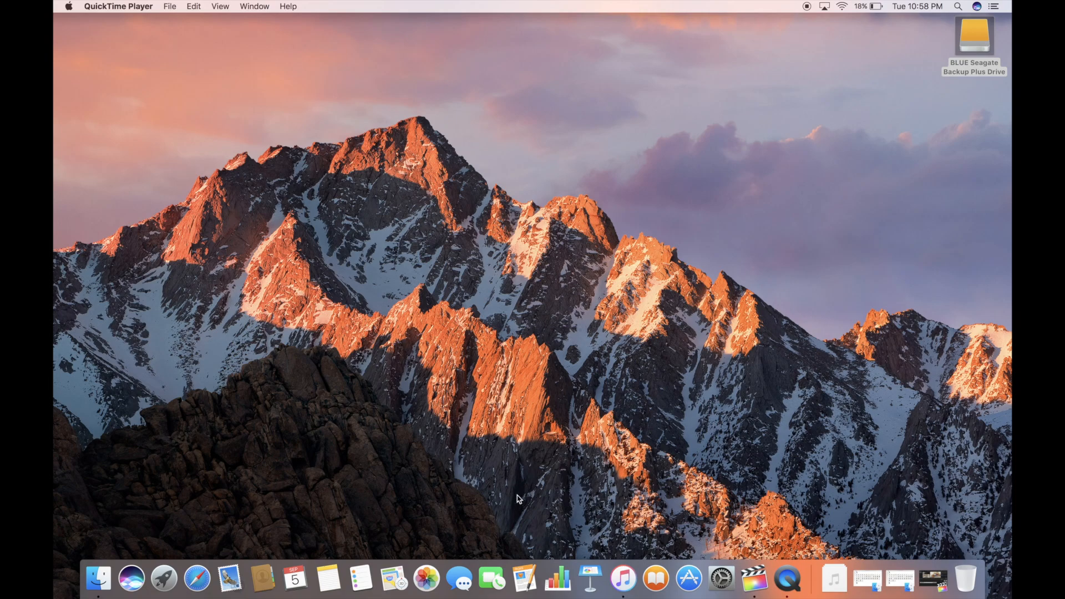
Step: Open Final Cut Pro and set its import preference for files to "Leave files in place"
click(164, 578)
click(843, 360)
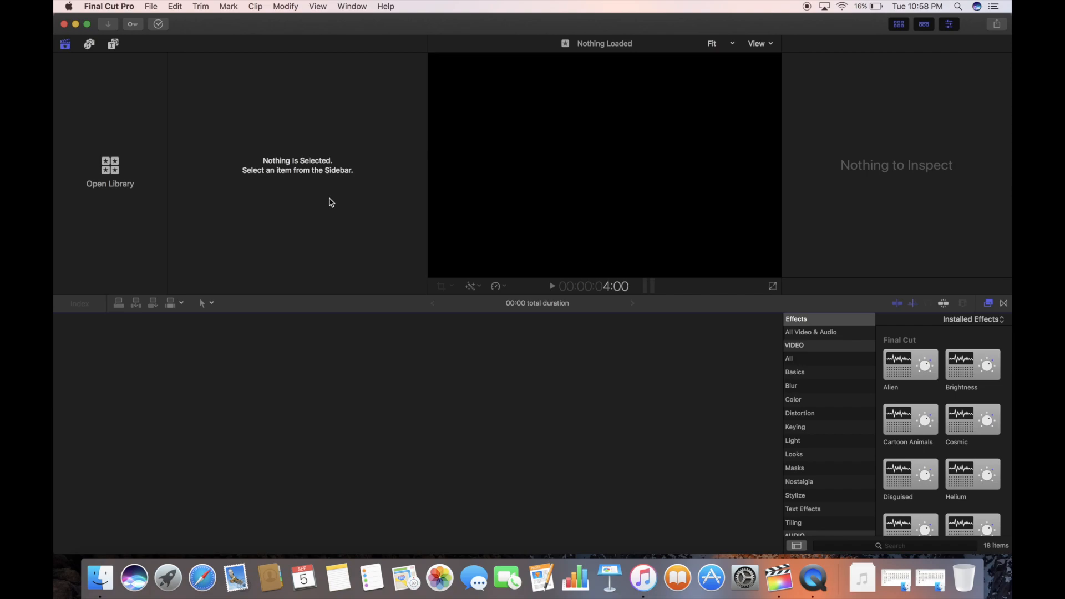
click(125, 10)
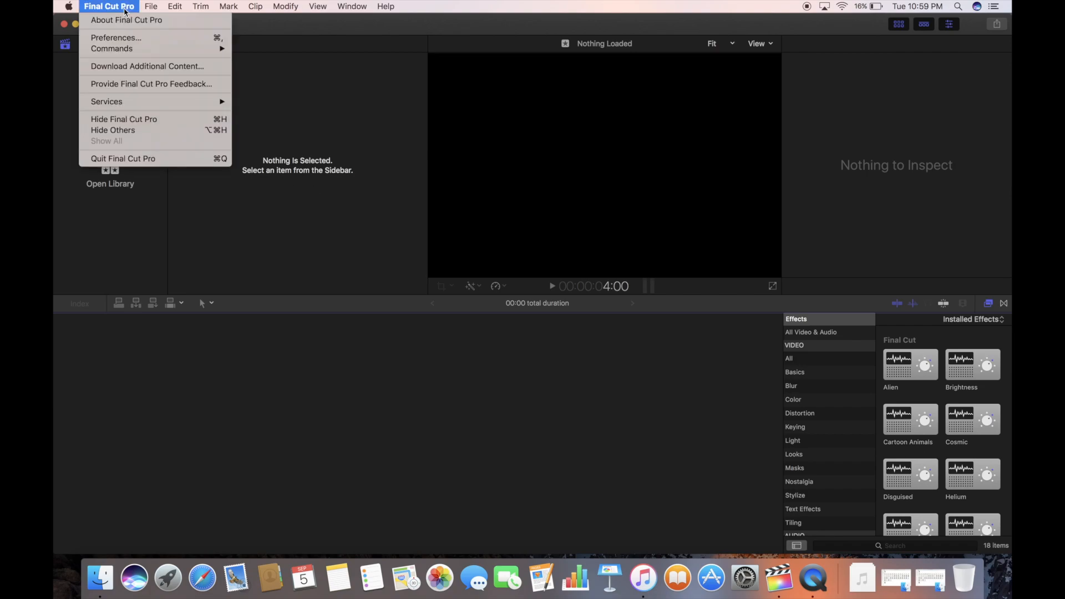
click(124, 40)
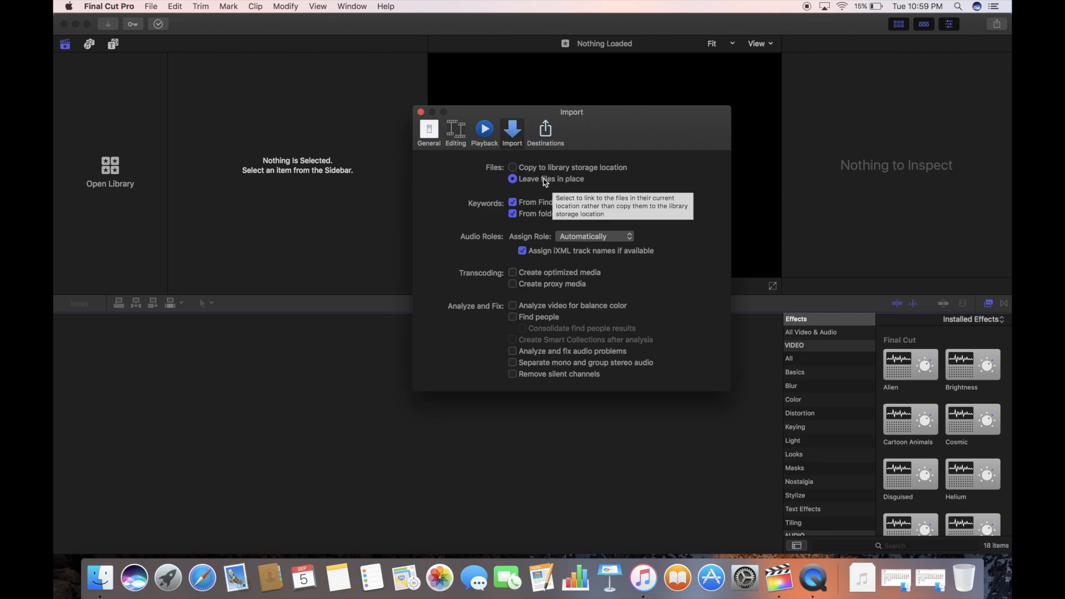
click(513, 169)
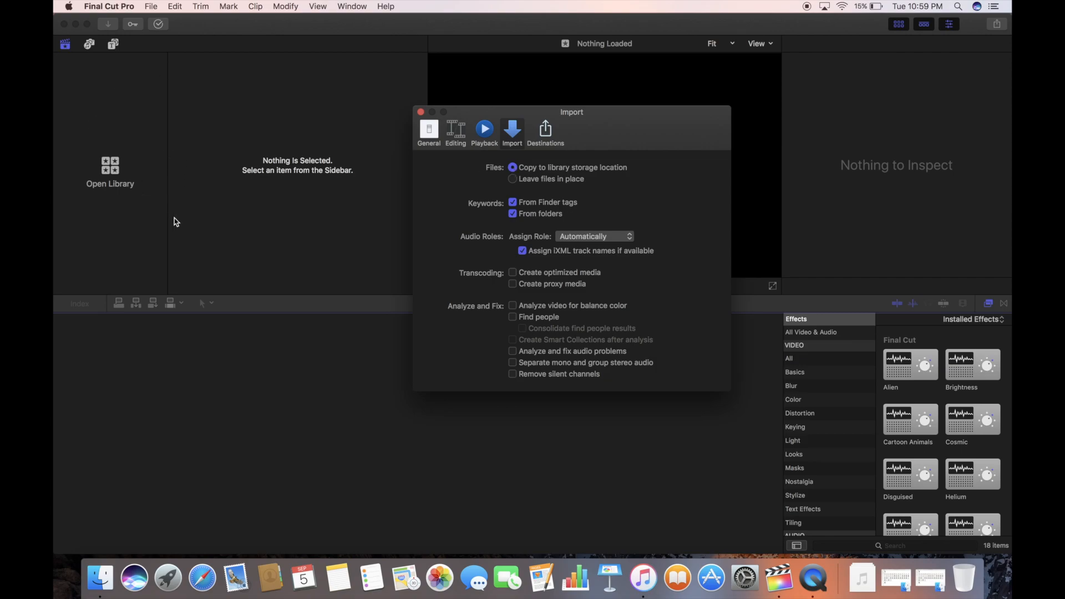
click(513, 179)
click(421, 112)
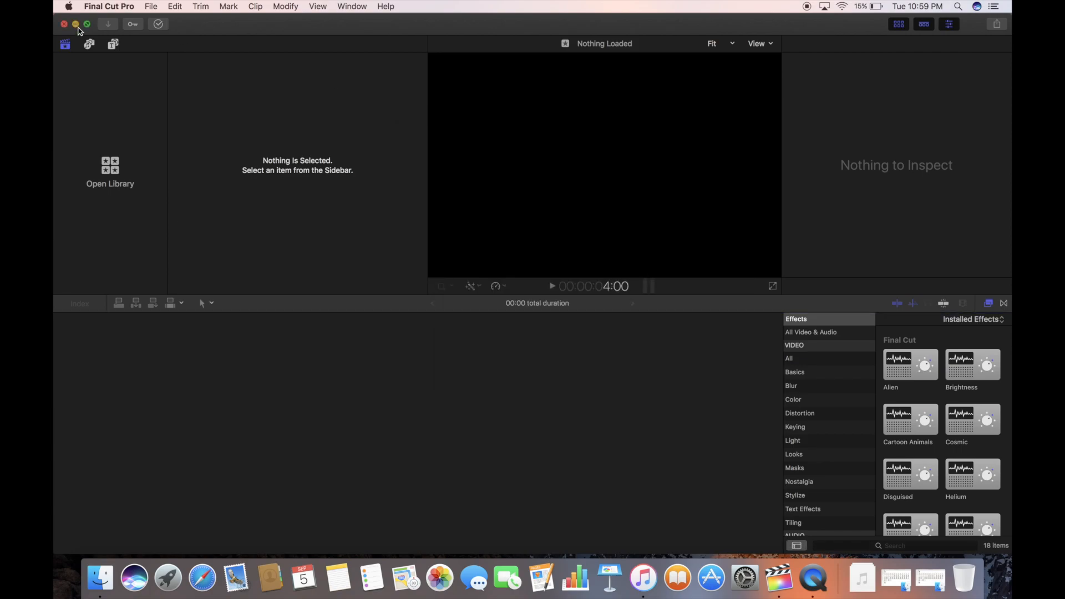
Step: Check the desktop for the connected BLUE Seagate Backup Plus Drive and return to Final Cut Pro
click(77, 25)
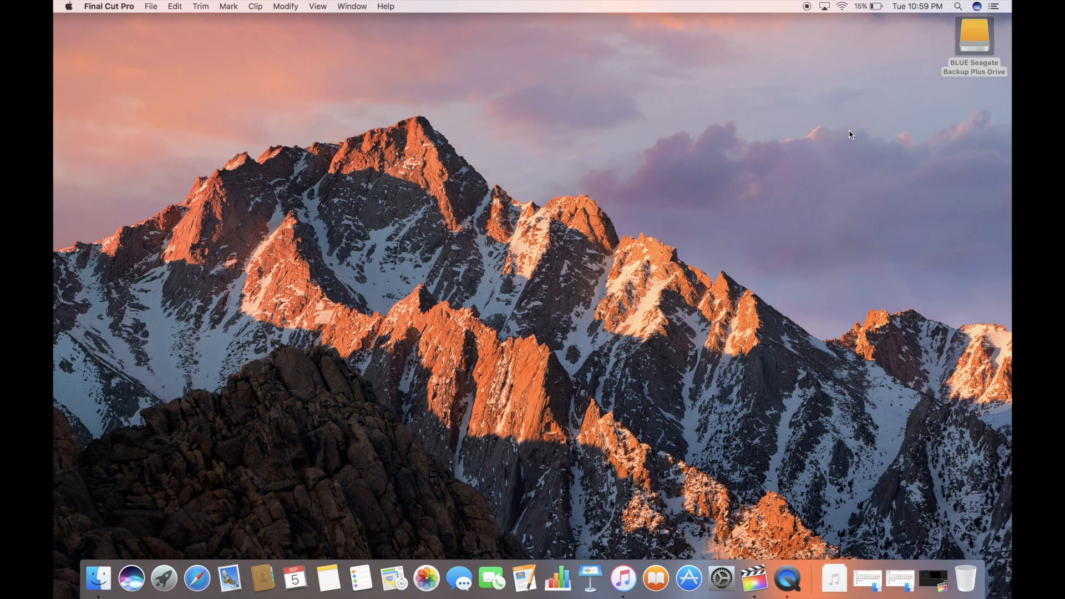
click(972, 50)
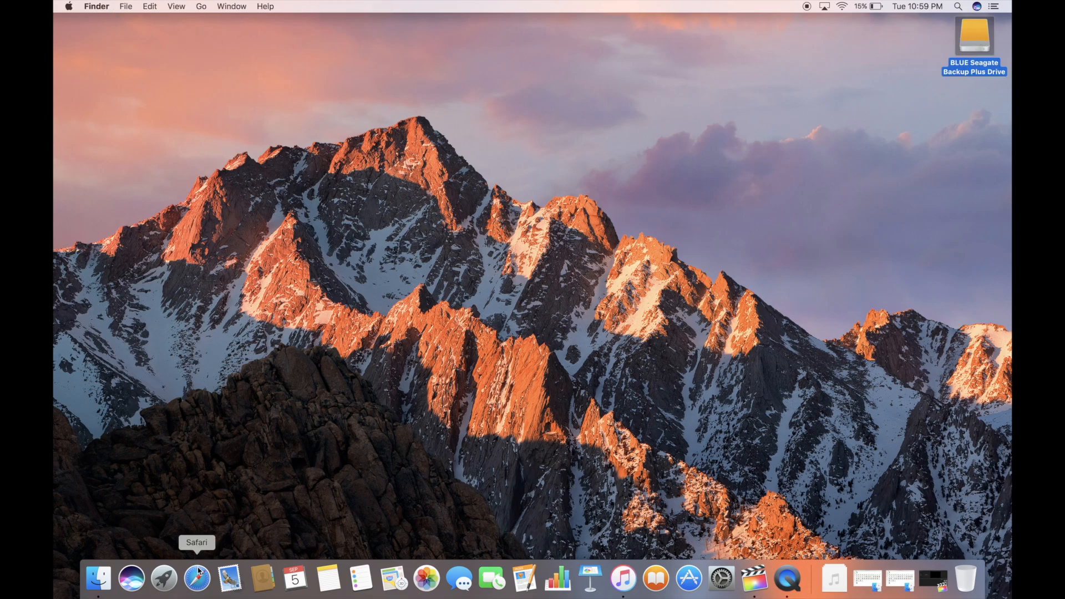
click(763, 582)
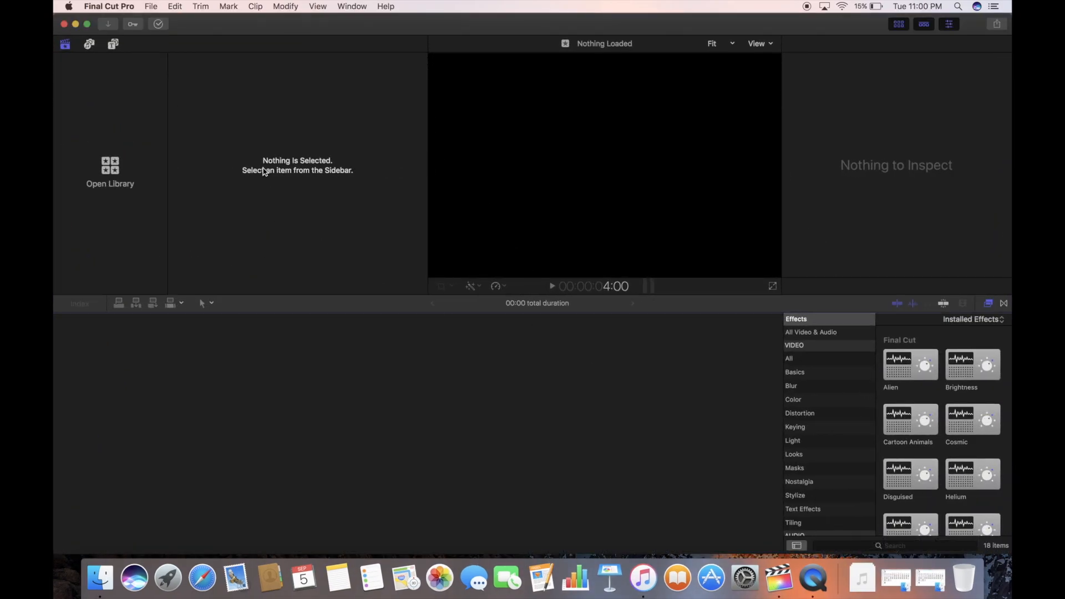
Step: Create a new library named "Youtube" saved on the BLUE Seagate Backup Plus Drive
click(150, 6)
mouse_move(261, 23)
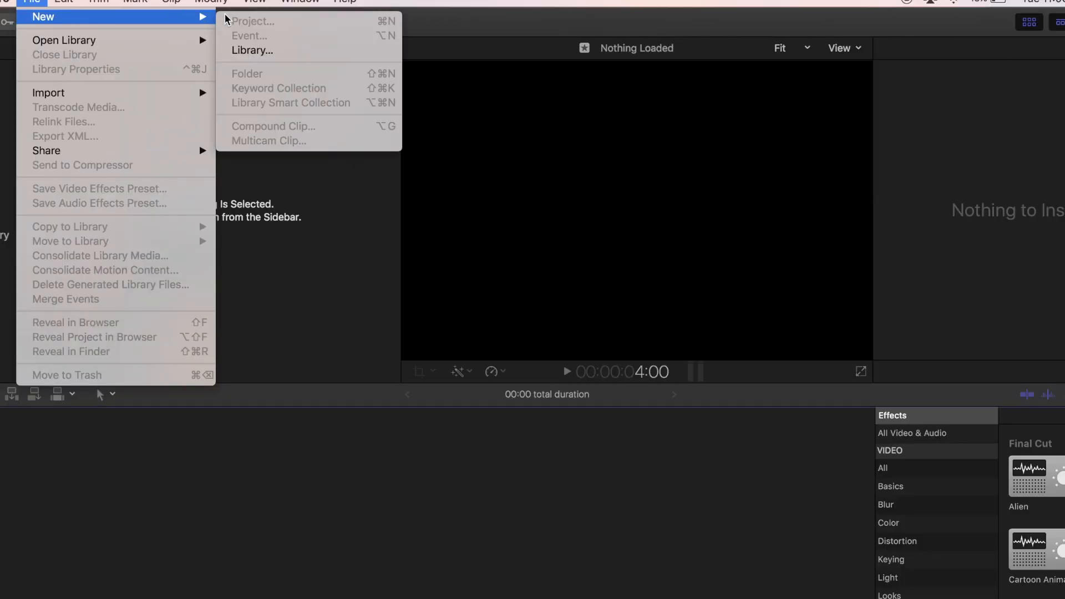
click(244, 51)
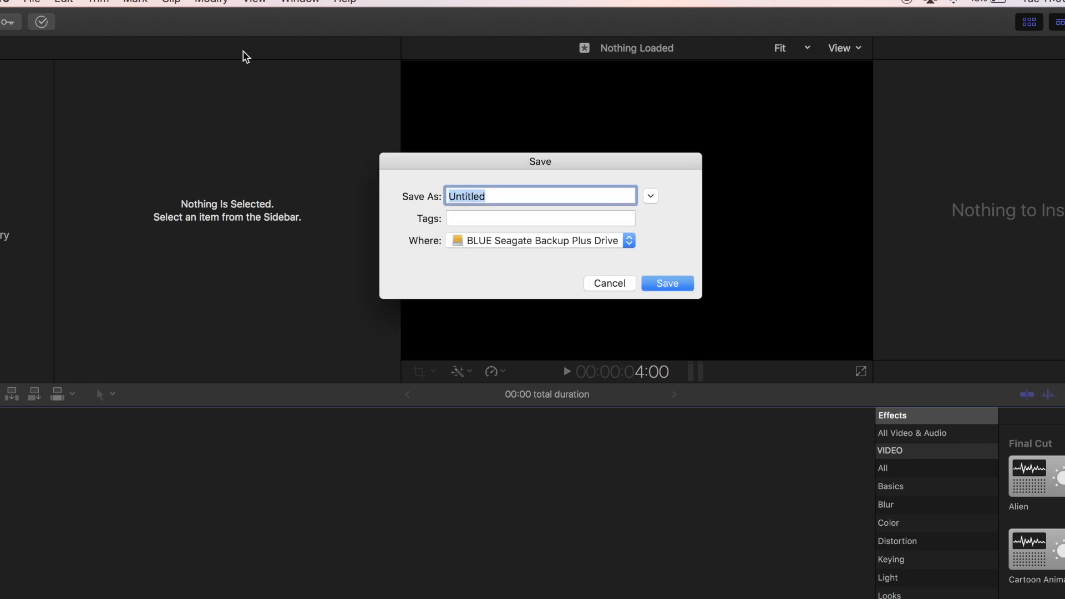
text(Youtube)
click(629, 240)
click(629, 241)
click(674, 284)
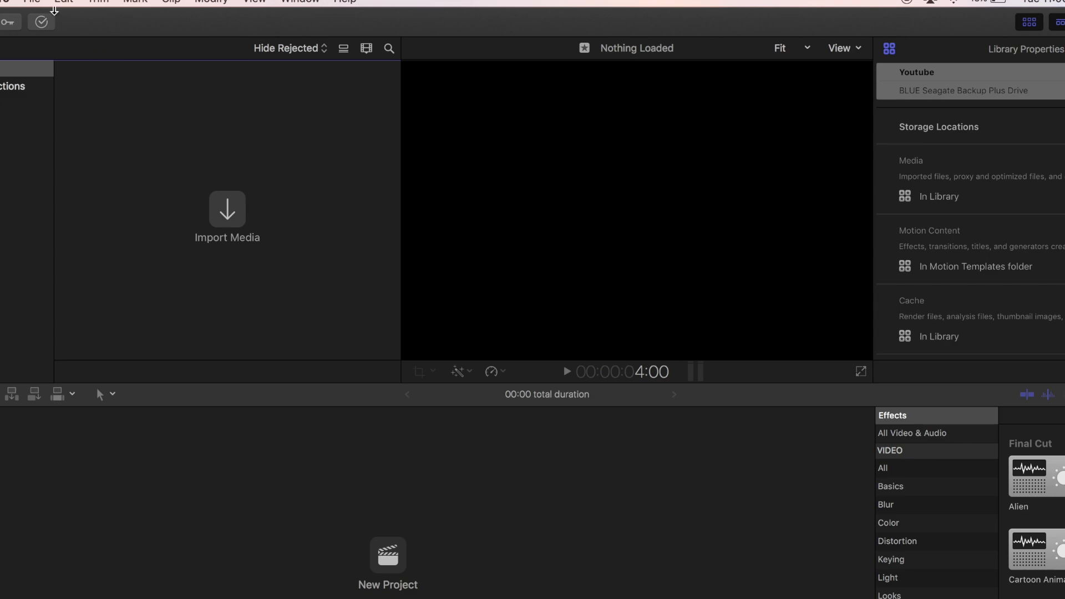
Step: Create a new event named "Demo Youtube" in the Youtube library, without a new project
click(35, 3)
mouse_move(43, 18)
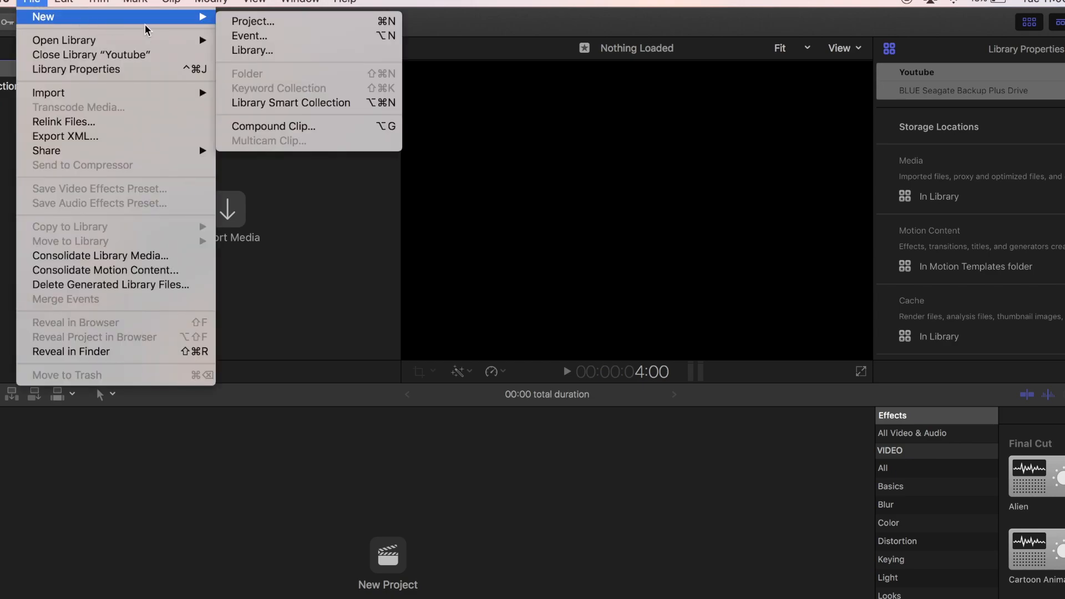
click(249, 35)
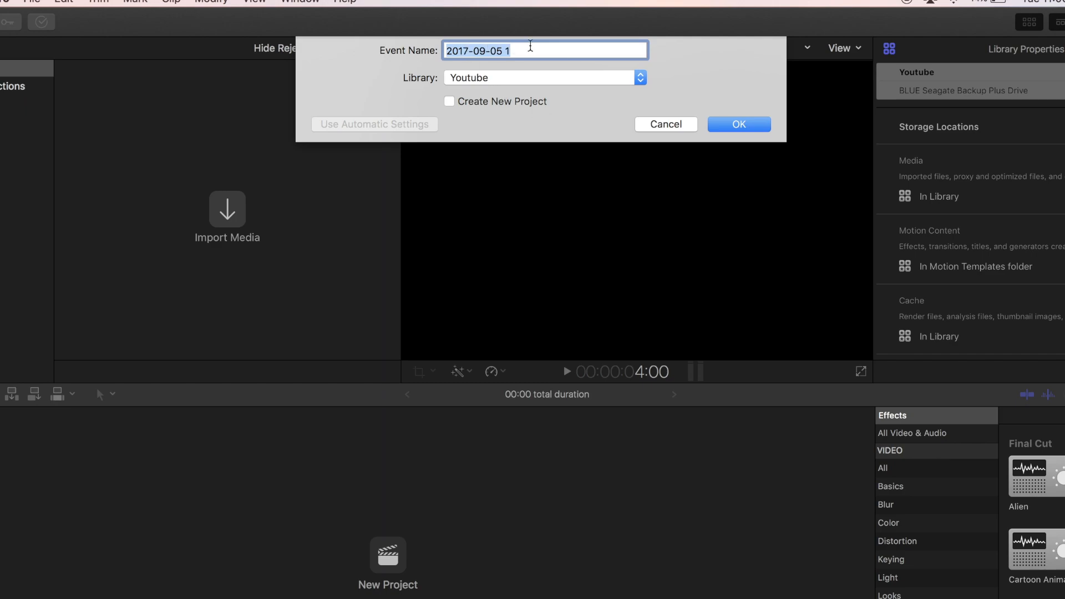
click(511, 51)
key(BackSpace)
key(BackSpace)
key(BackSpace)
key(BackSpace)
key(BackSpace)
key(BackSpace)
key(BackSpace)
key(BackSpace)
key(BackSpace)
key(BackSpace)
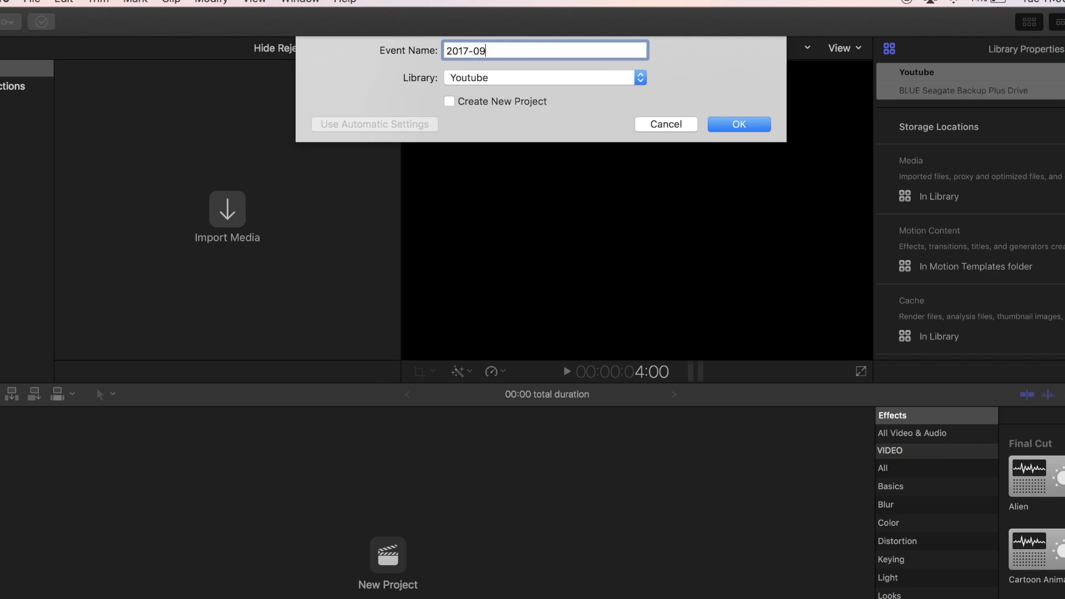
key(BackSpace)
key(BackSpace)
text(Demo Youtube)
click(738, 125)
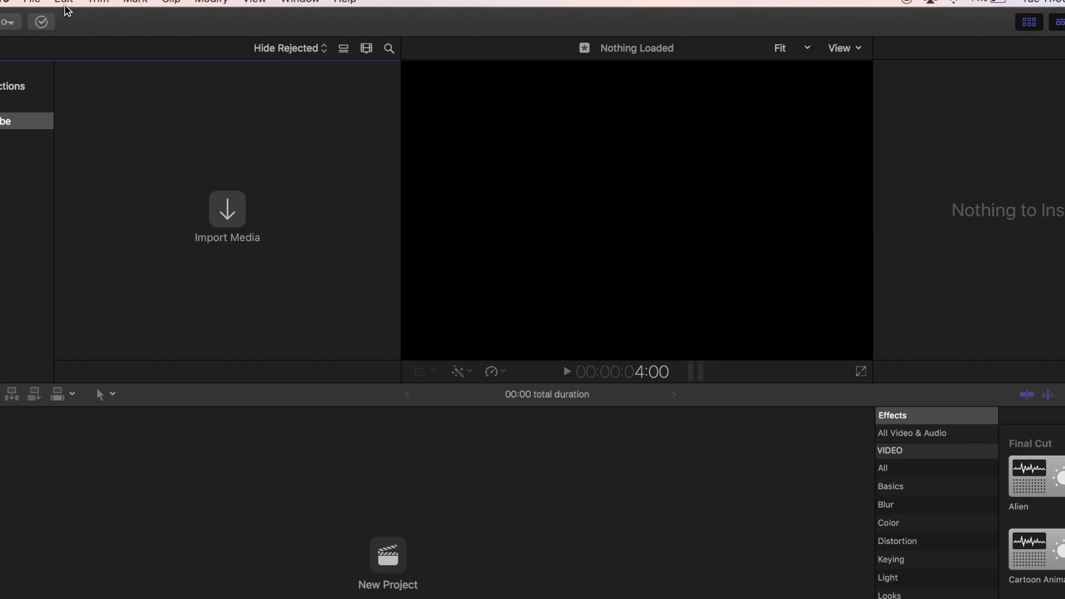
Step: Start a new project in the Demo Youtube event and name it "Tutorial #1"
click(39, 5)
mouse_move(49, 18)
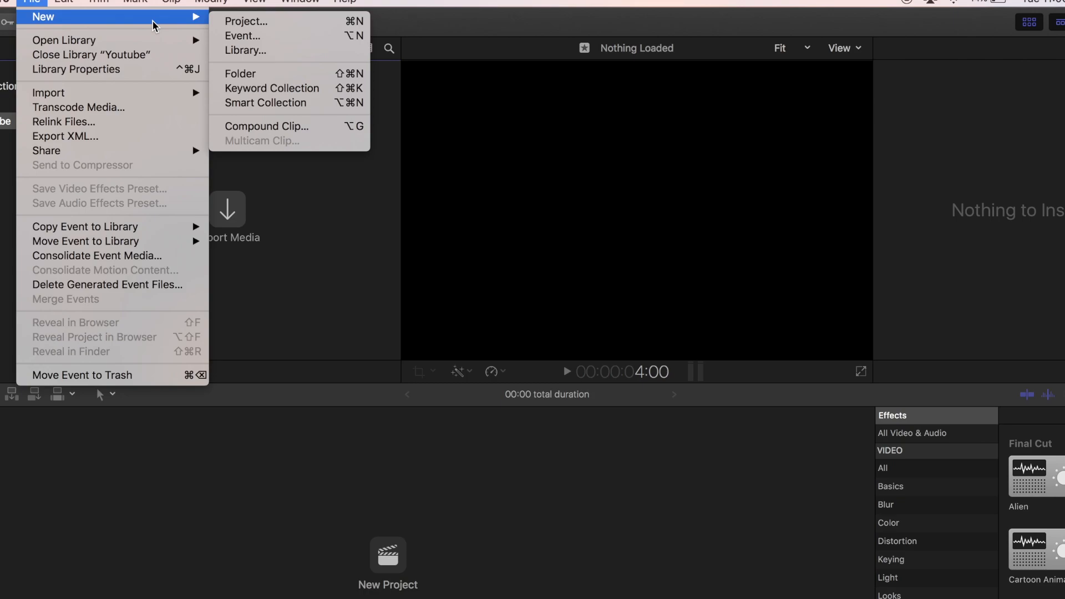
click(232, 23)
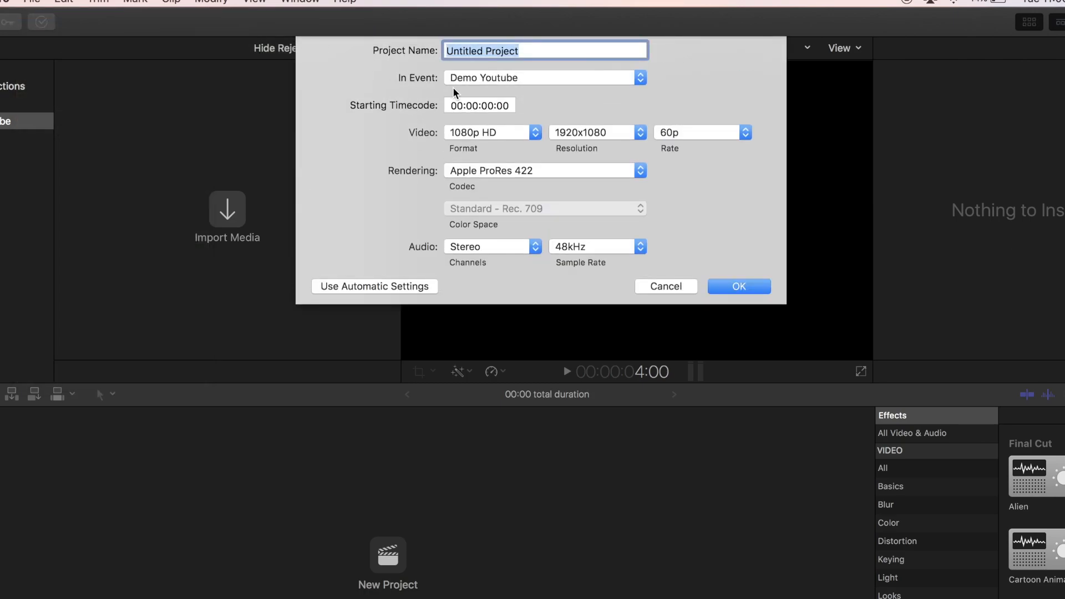
text(tutorial #1)
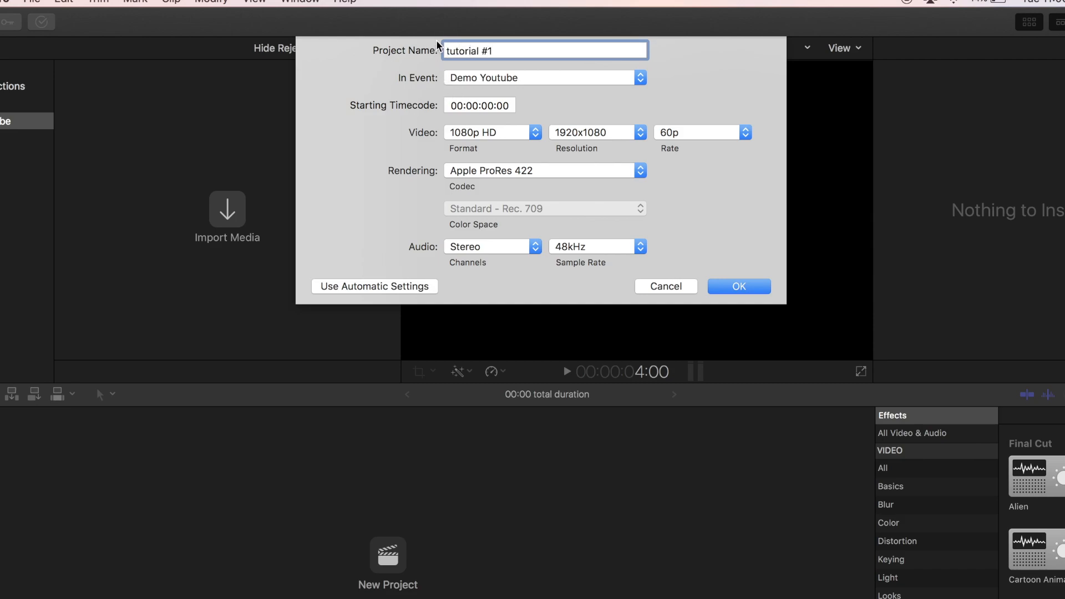
click(449, 48)
key(BackSpace)
text(T)
Step: Keep the project's video format at 1080p HD with a 60p rate and create the project
click(532, 136)
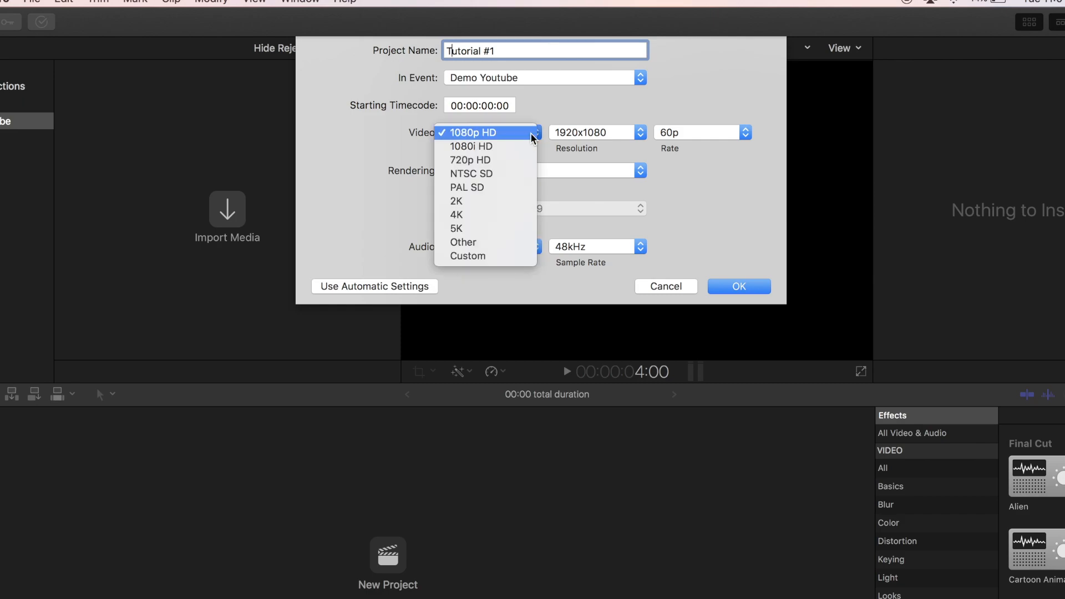
click(532, 135)
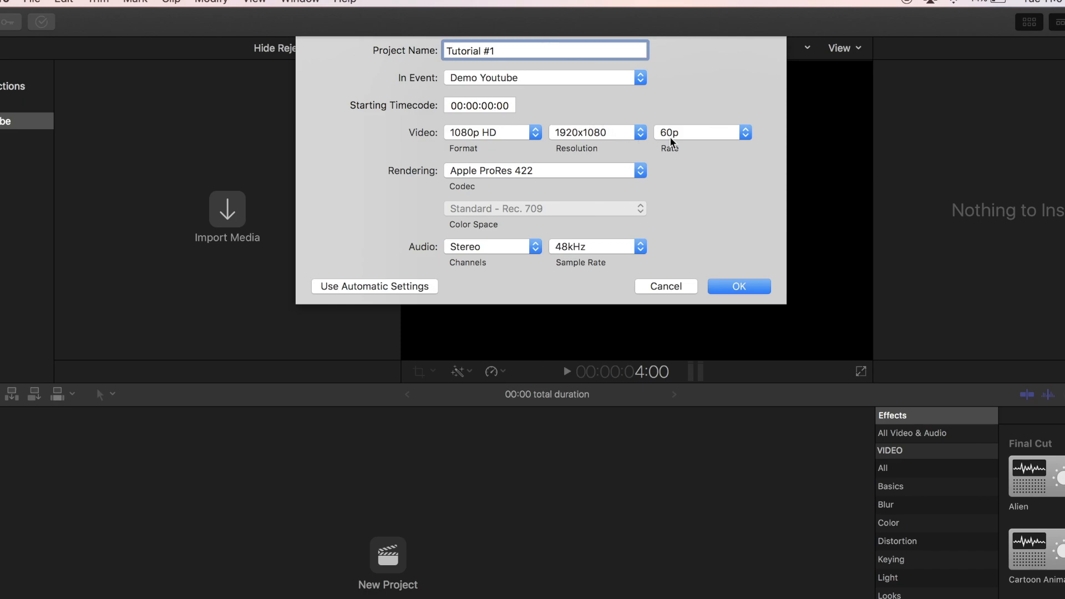
click(746, 133)
click(746, 133)
click(746, 133)
click(747, 134)
click(742, 287)
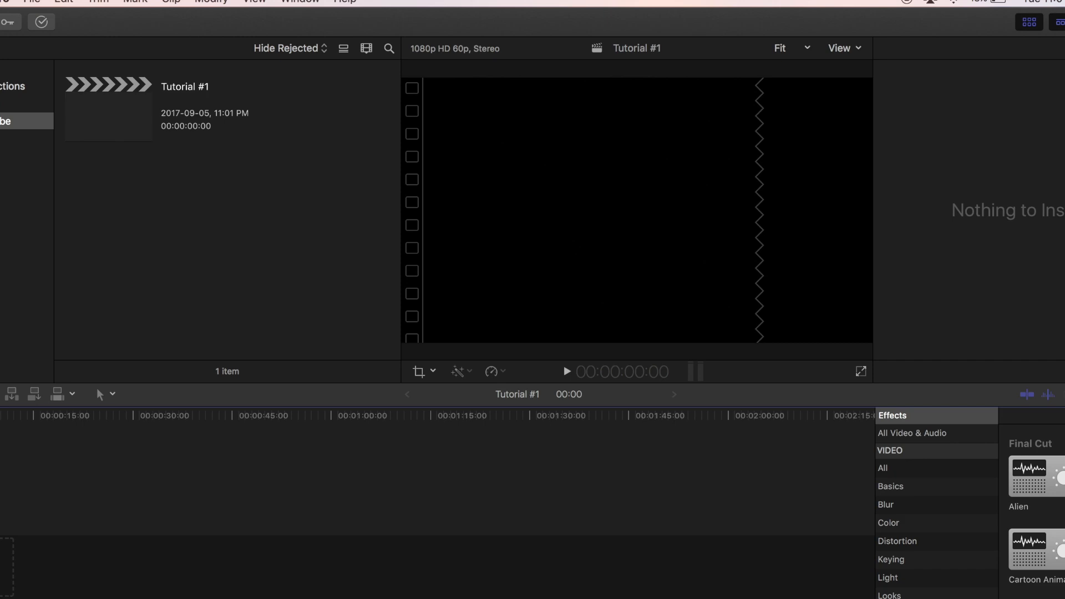
Step: Start a media import and browse to the "Awesome DIY School Supplies Sept 2017" folder on the BLUE Seagate Backup Plus Drive
key(super+i)
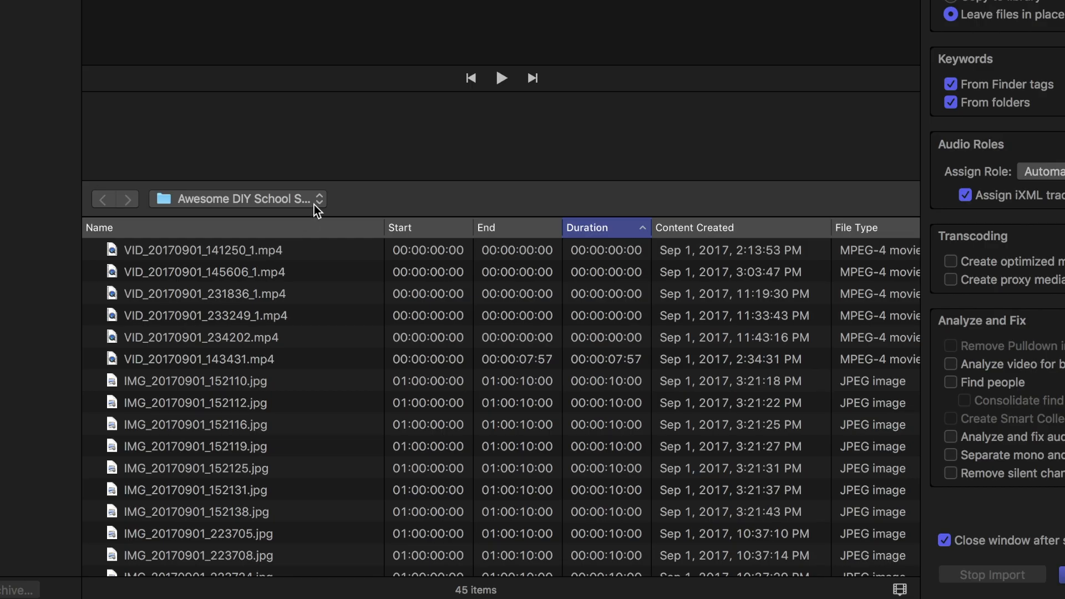
click(321, 201)
click(322, 216)
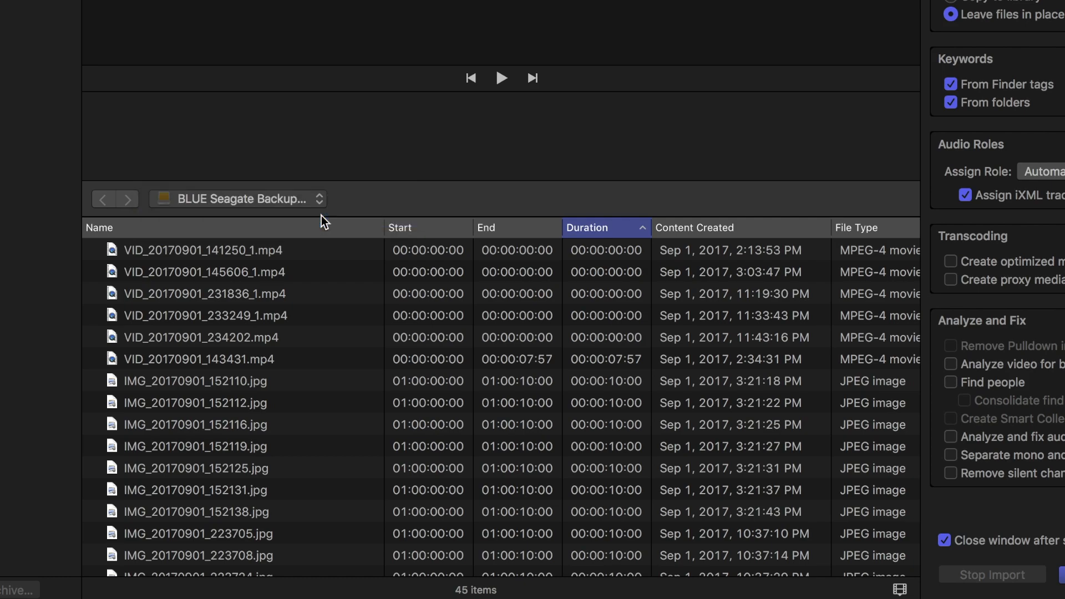
click(320, 201)
click(320, 201)
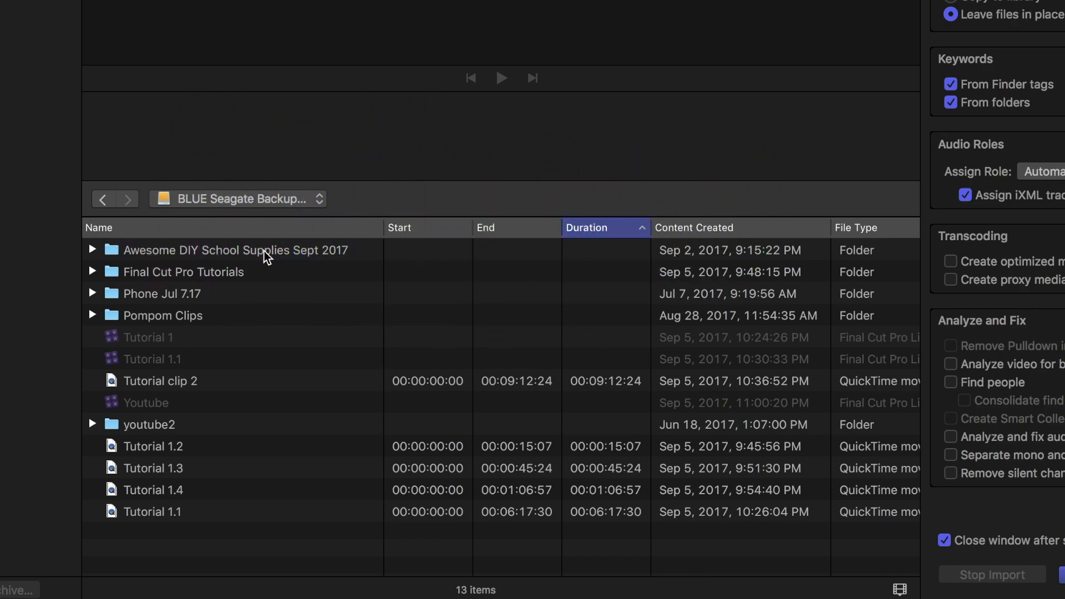
double_click(267, 257)
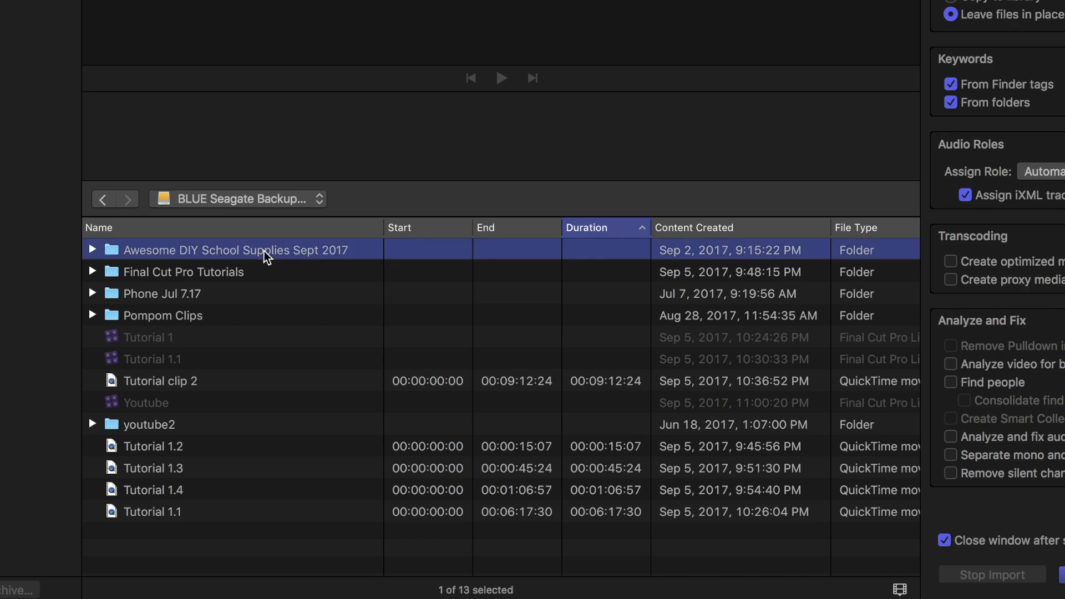
Step: Import the image IMG_20170901_152110.jpg from the folder into the event
scroll(274, 391, down, 15)
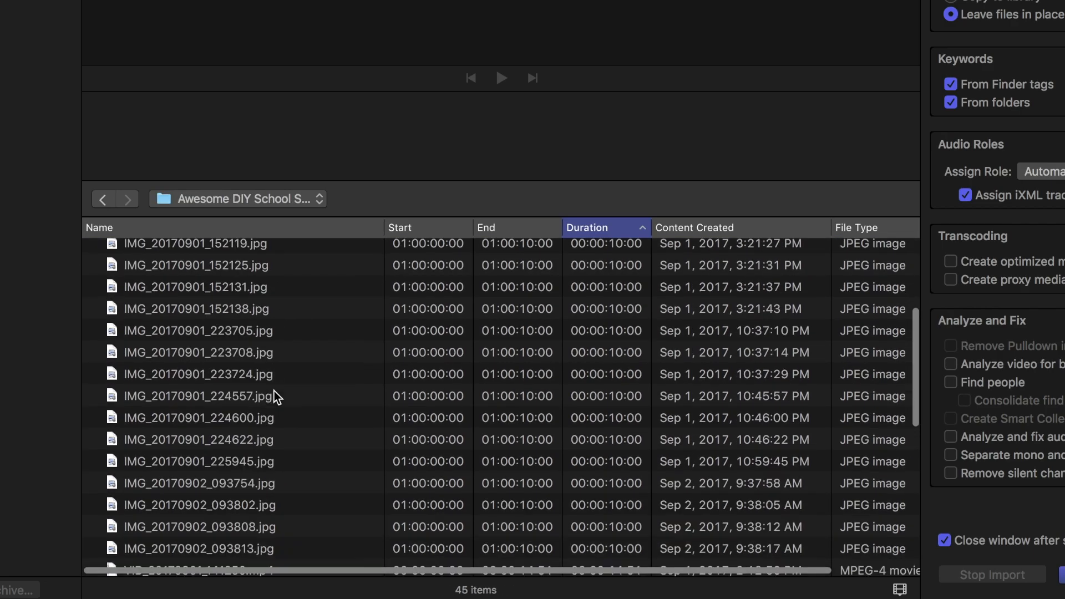
click(314, 562)
scroll(314, 562, up, 10)
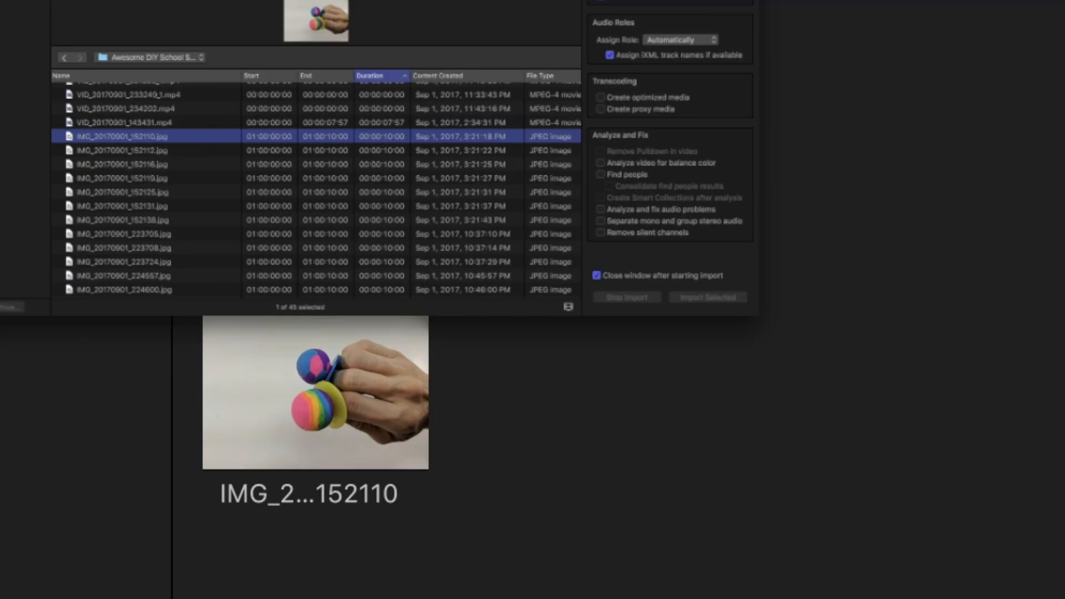
click(730, 502)
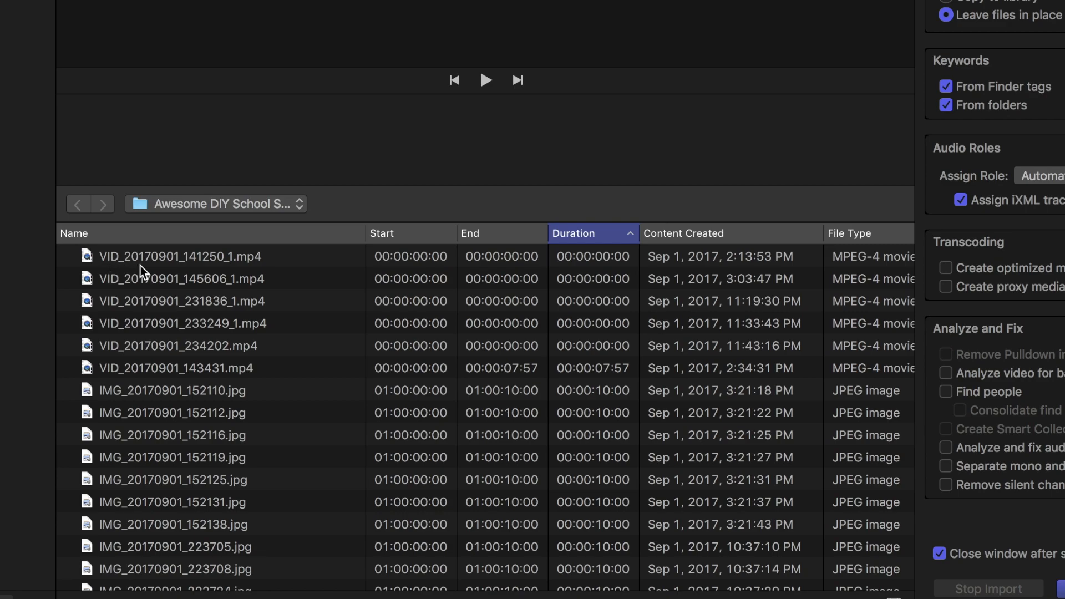
Step: Import the videos VID_20170826_162222.mp4, VID_20170901_230306.mp4 and VID_20170901_145606.mp4 into the event together
click(140, 266)
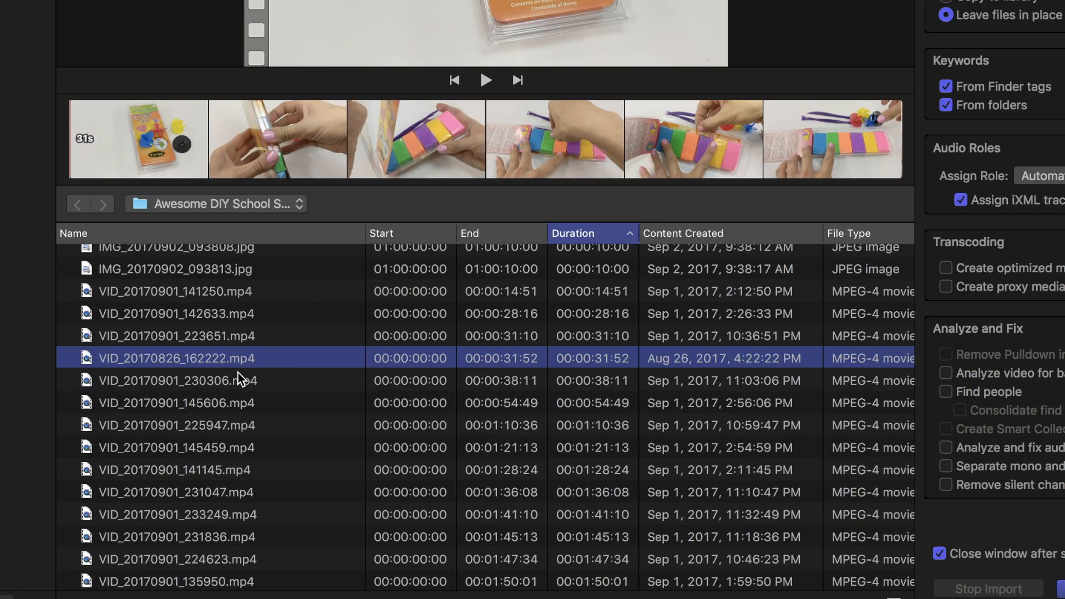
shift+click(244, 381)
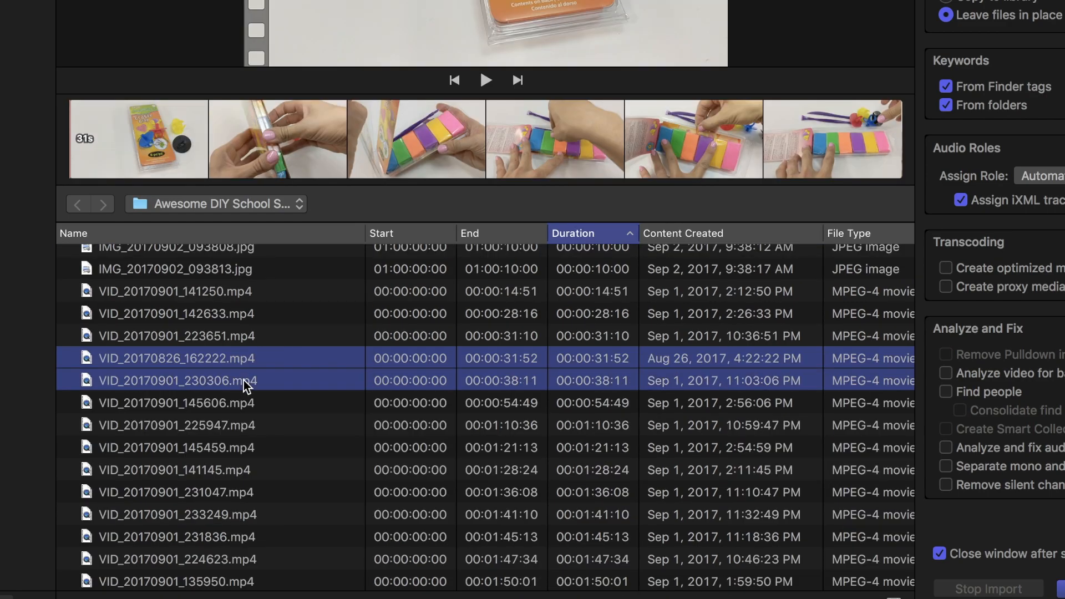
shift+click(251, 408)
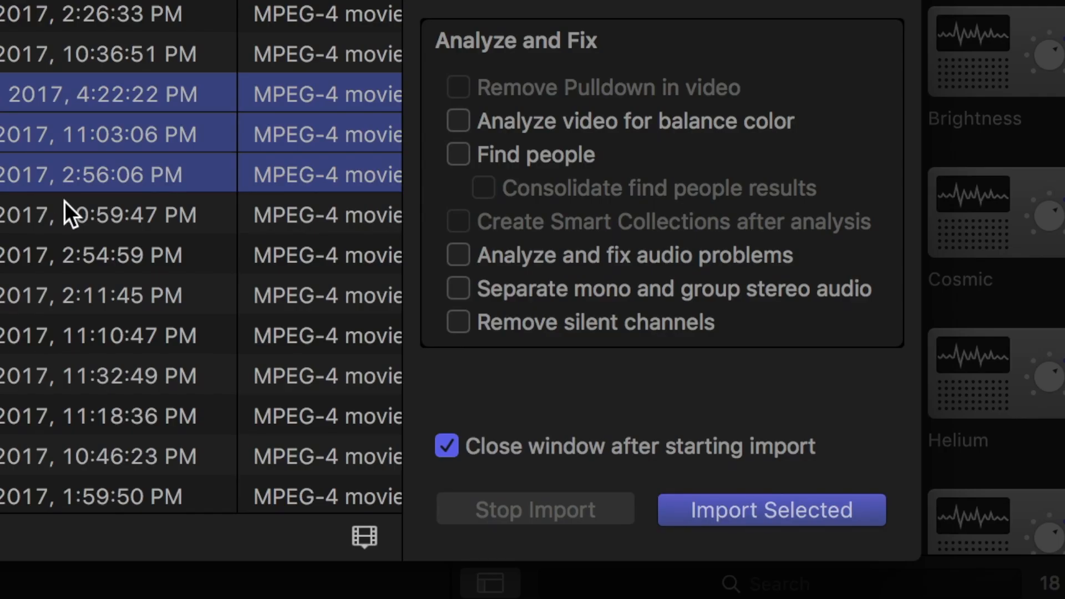
click(758, 508)
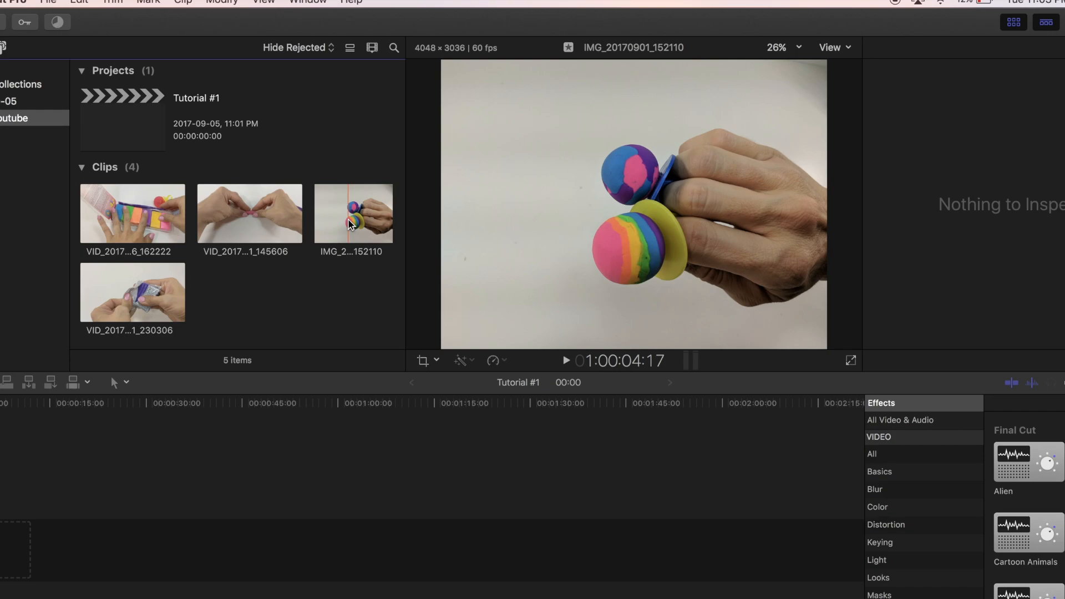
Step: Add a 4-second range of the IMG_20170901_152110 image clip to the start of the Tutorial #1 timeline
click(357, 215)
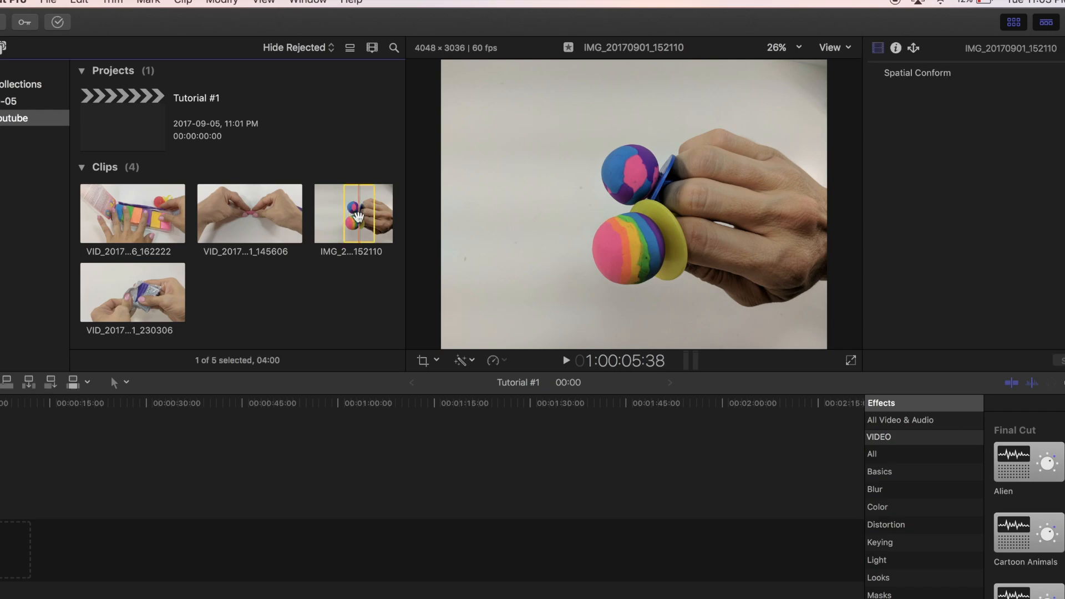
drag(358, 215, 0, 550)
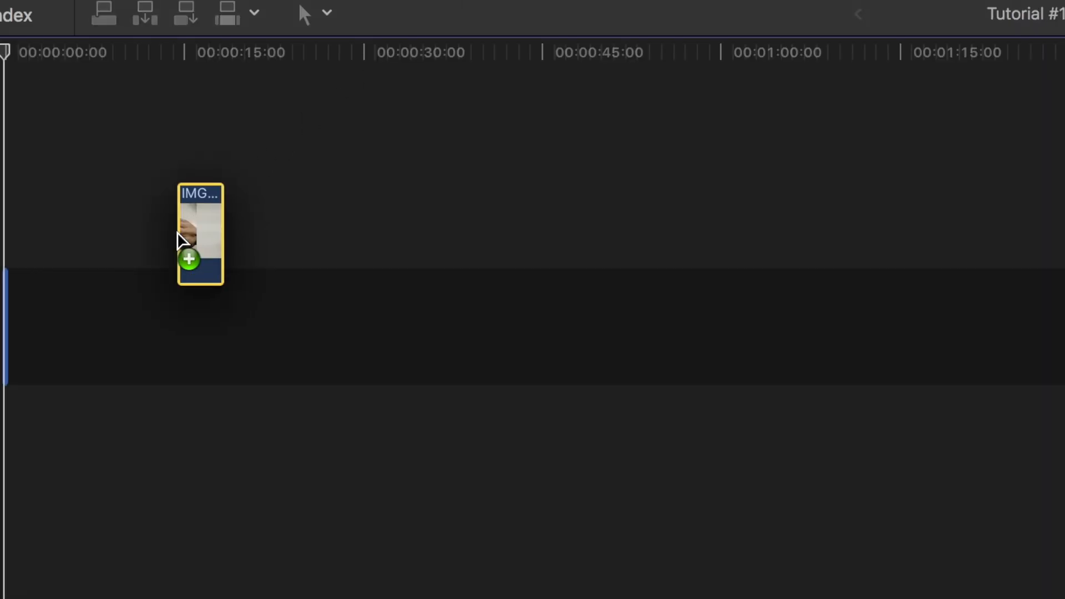
drag(28, 330, 26, 328)
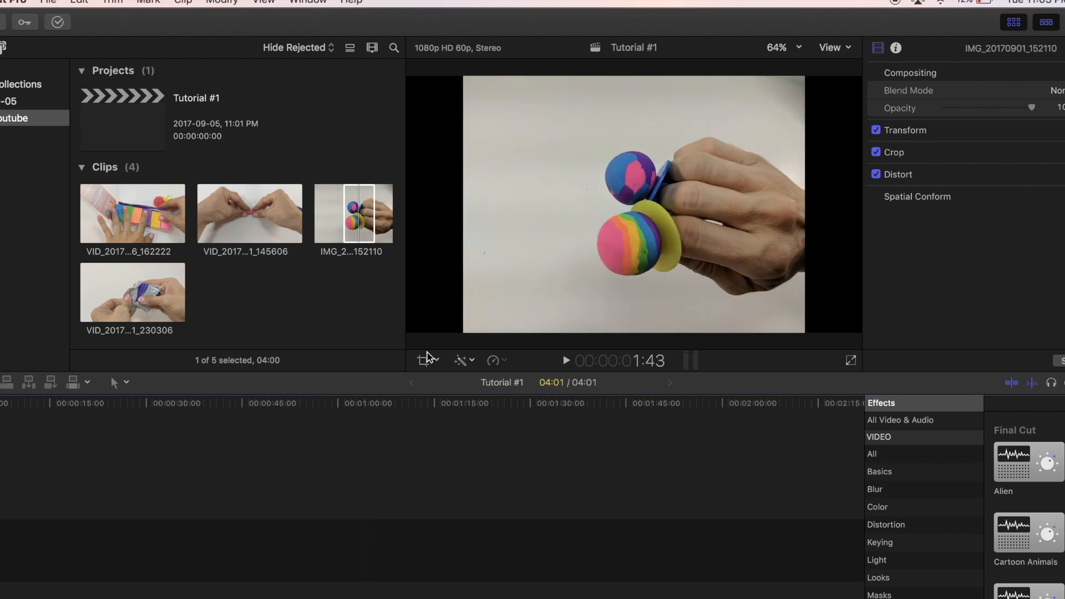
Step: Apply a Ken Burns crop to the IMG_20170901_152110 clip and shrink its start frame around the two clay balls and hand
click(437, 361)
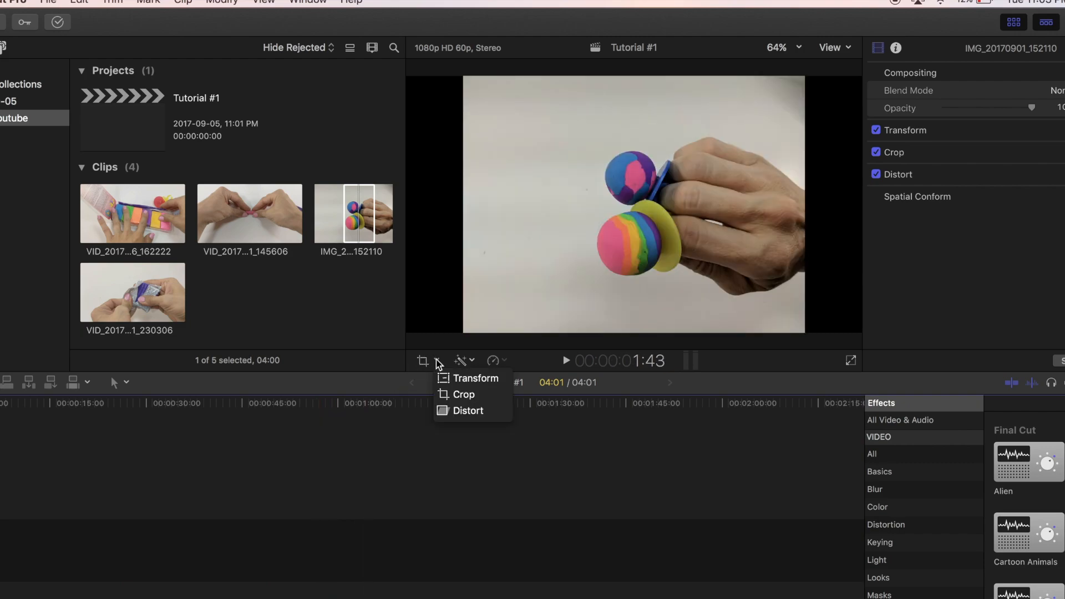
click(457, 396)
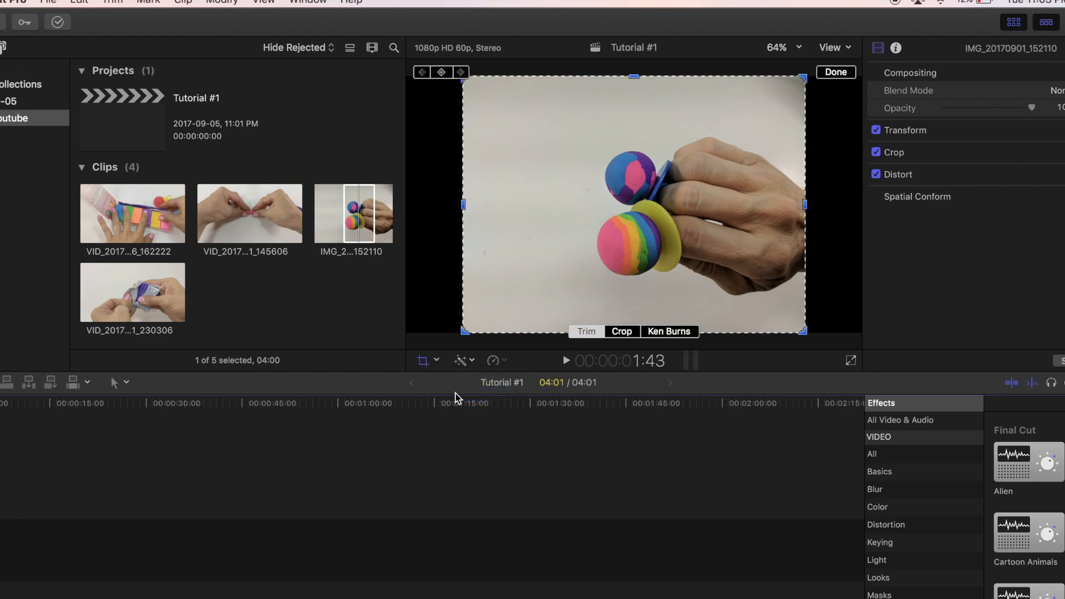
click(659, 333)
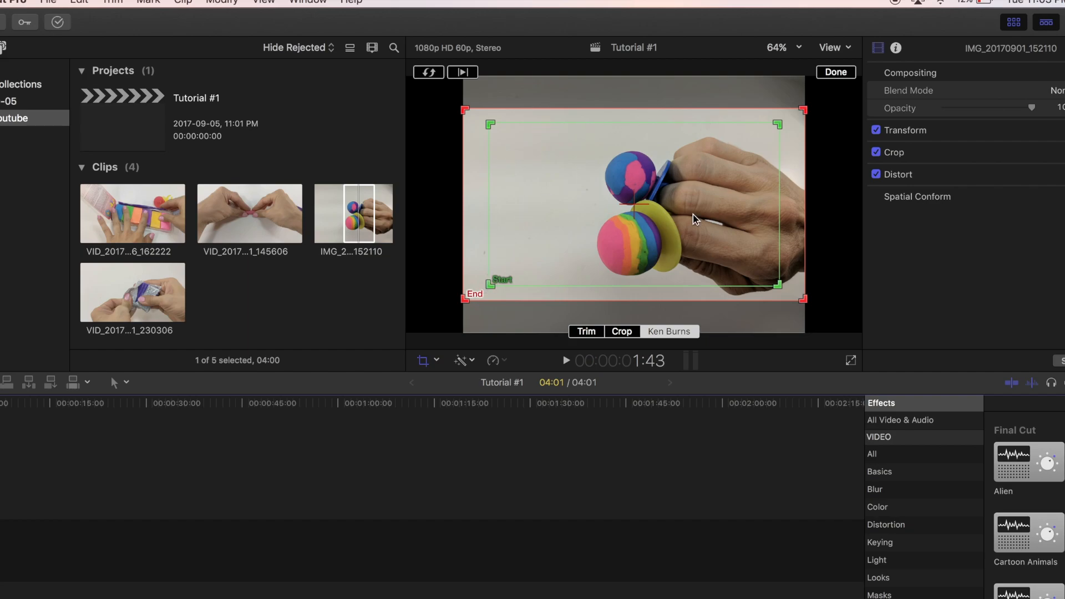
drag(491, 125, 523, 144)
drag(551, 180, 536, 173)
click(480, 159)
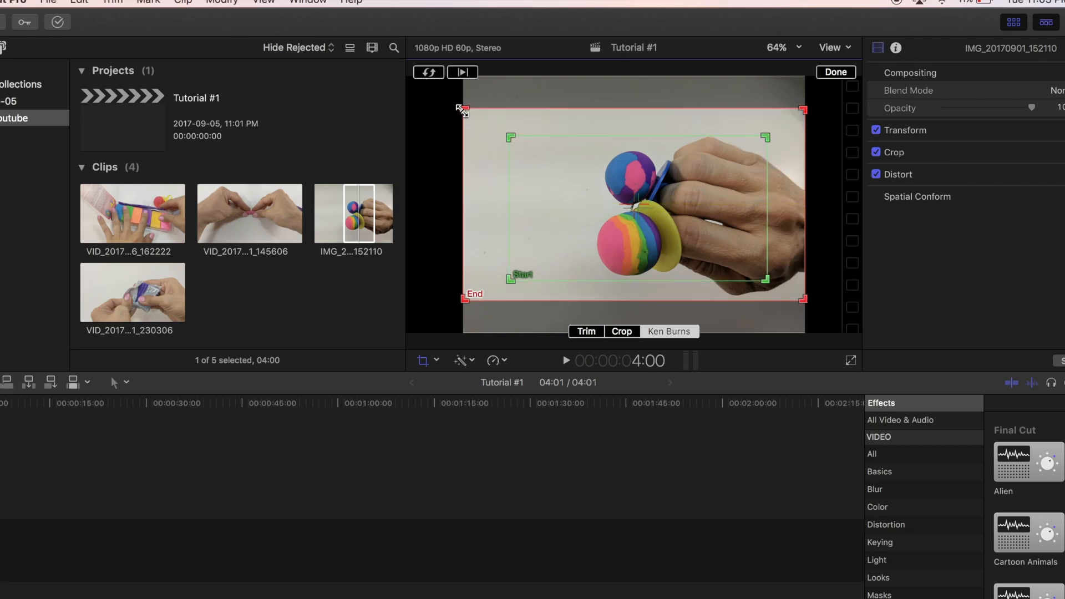
Step: Tighten the Ken Burns end frame around the lower rainbow ball, apply the crop and preview the move
drag(462, 110, 557, 192)
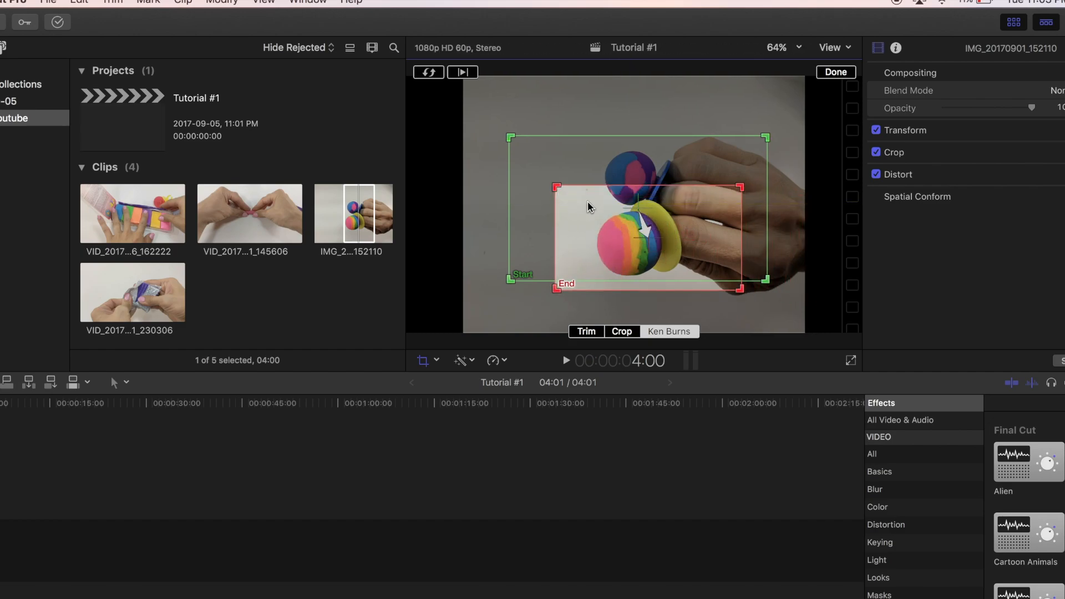
drag(740, 190, 698, 208)
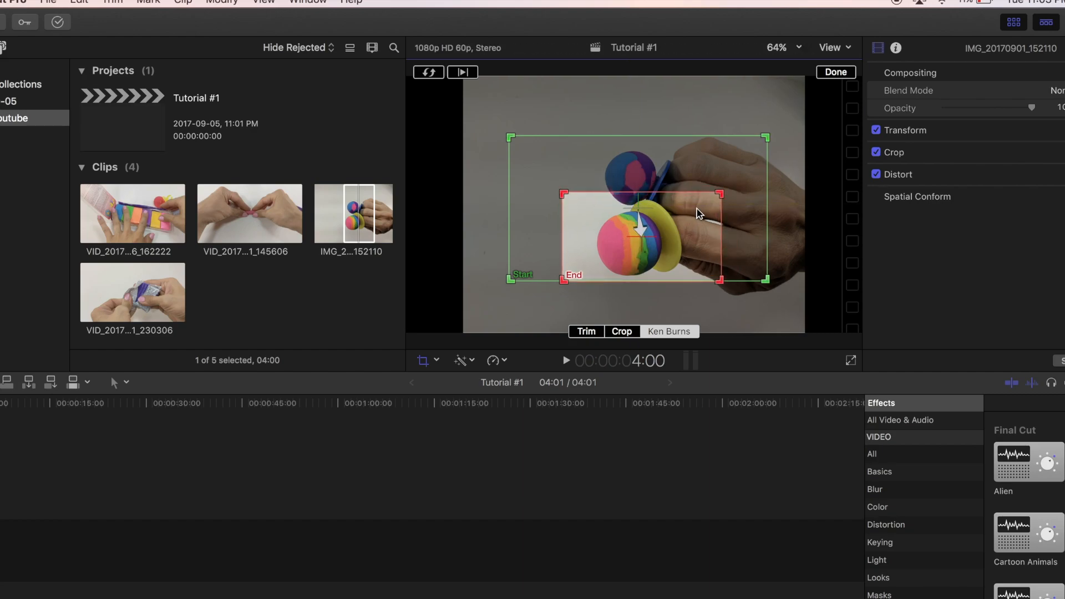
key(Return)
key(space)
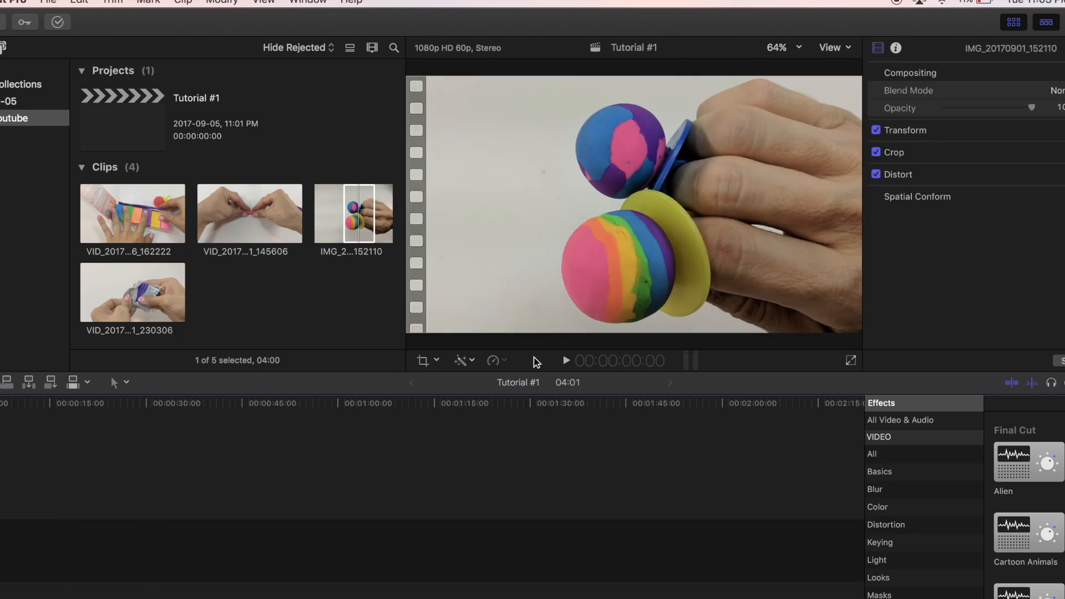
click(567, 361)
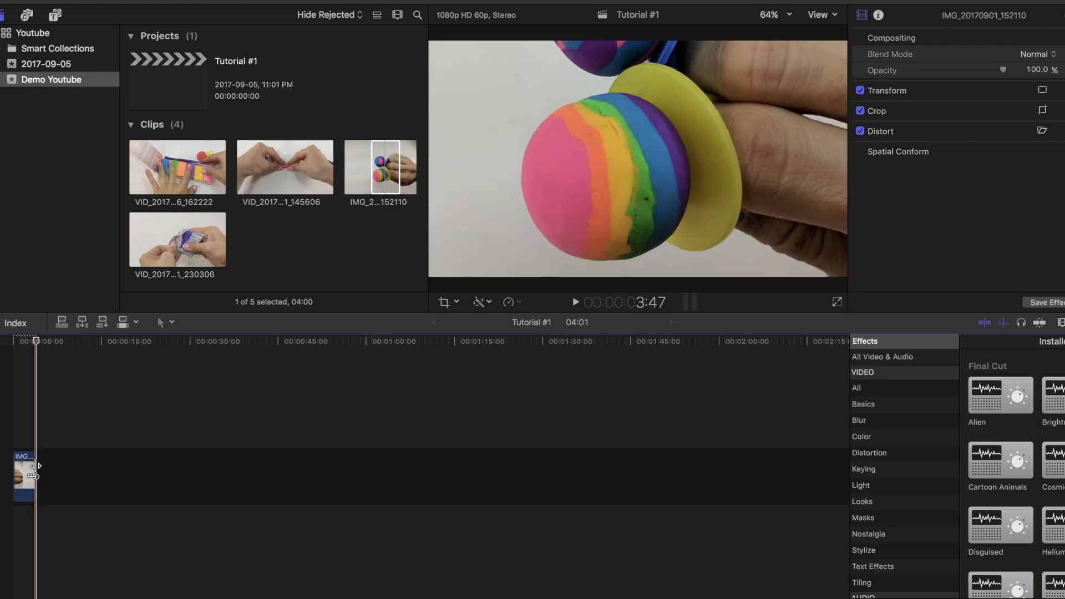
Step: Append the full VID_20170826_162222 clip after the image clip in the Tutorial #1 timeline
mouse_move(35, 466)
mouse_down()
mouse_move(161, 466)
mouse_move(35, 467)
mouse_up()
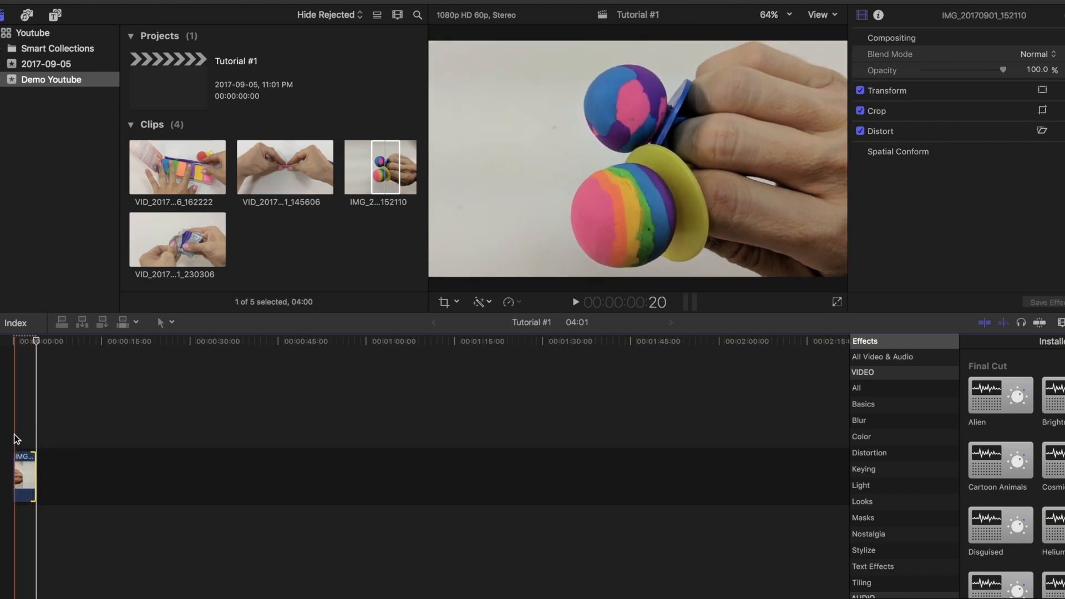
click(15, 439)
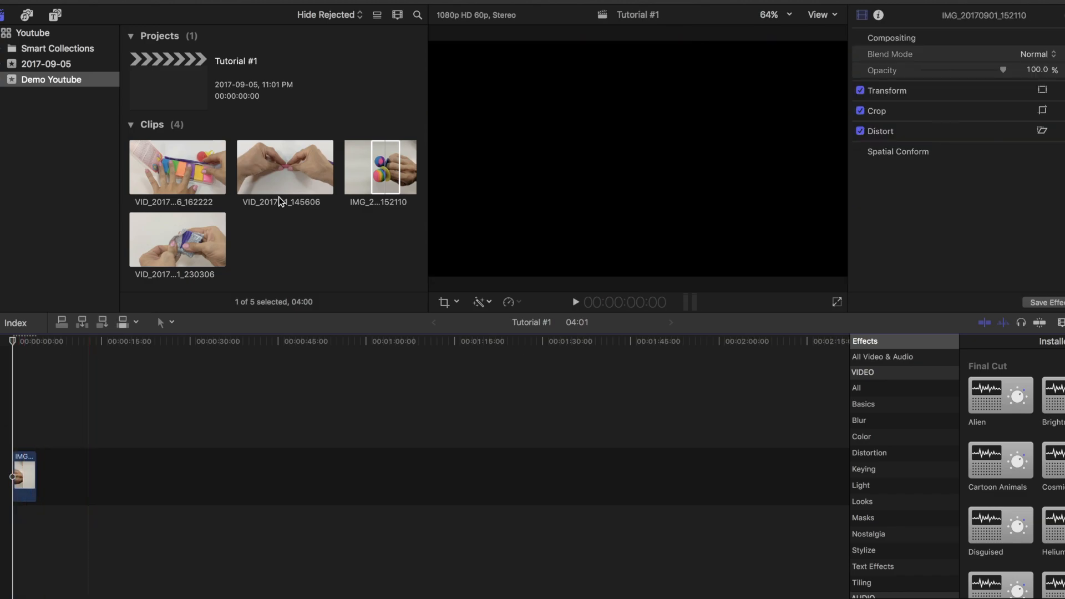
click(177, 177)
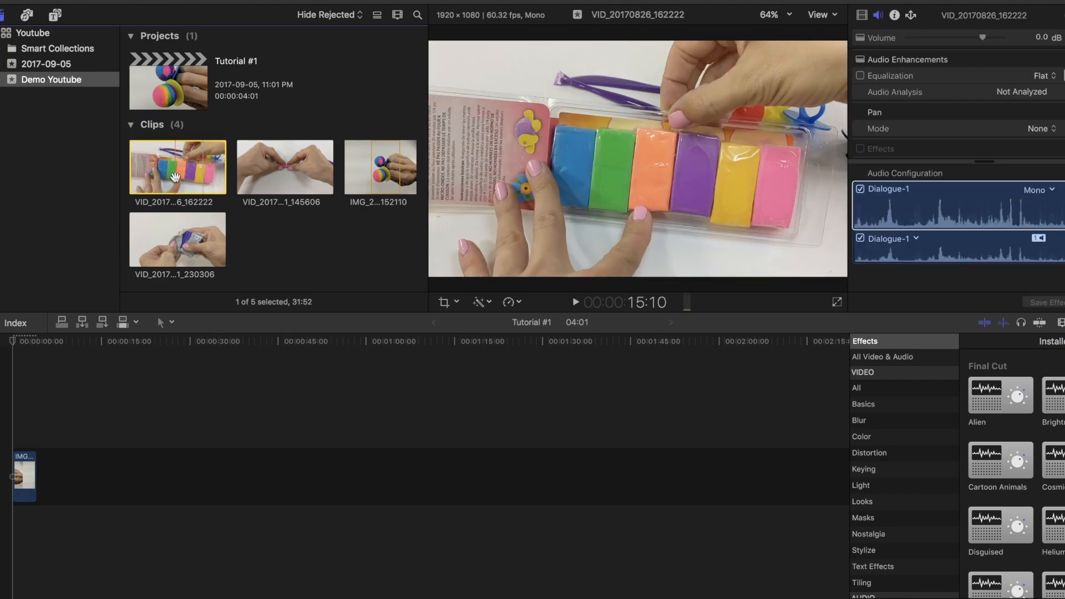
drag(174, 176, 50, 476)
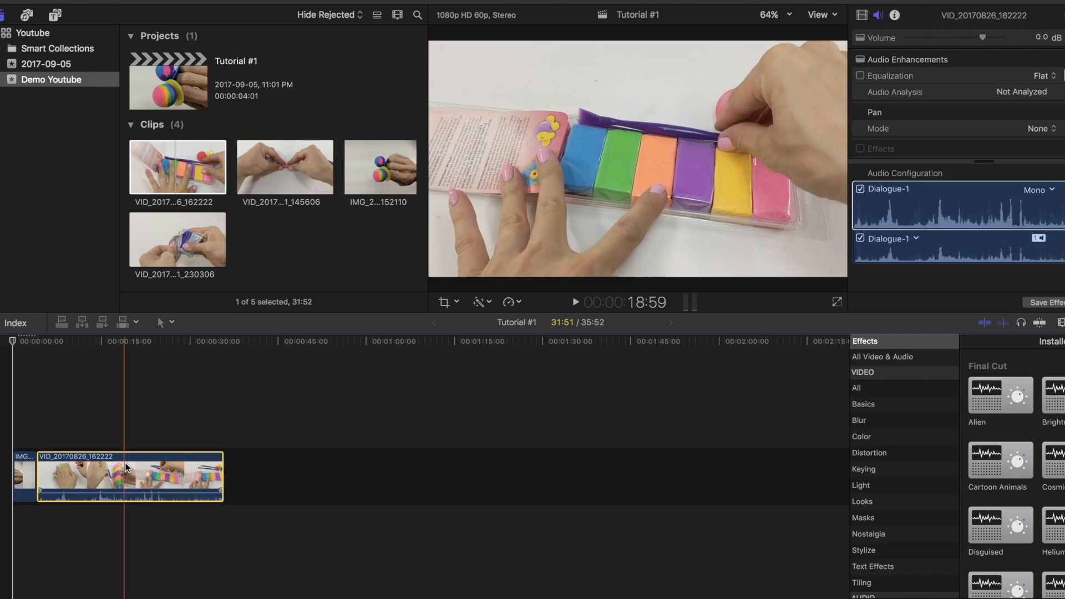
Step: Turn off the Dialogue-1 audio of the VID_20170826_162222 clip in the timeline
click(968, 144)
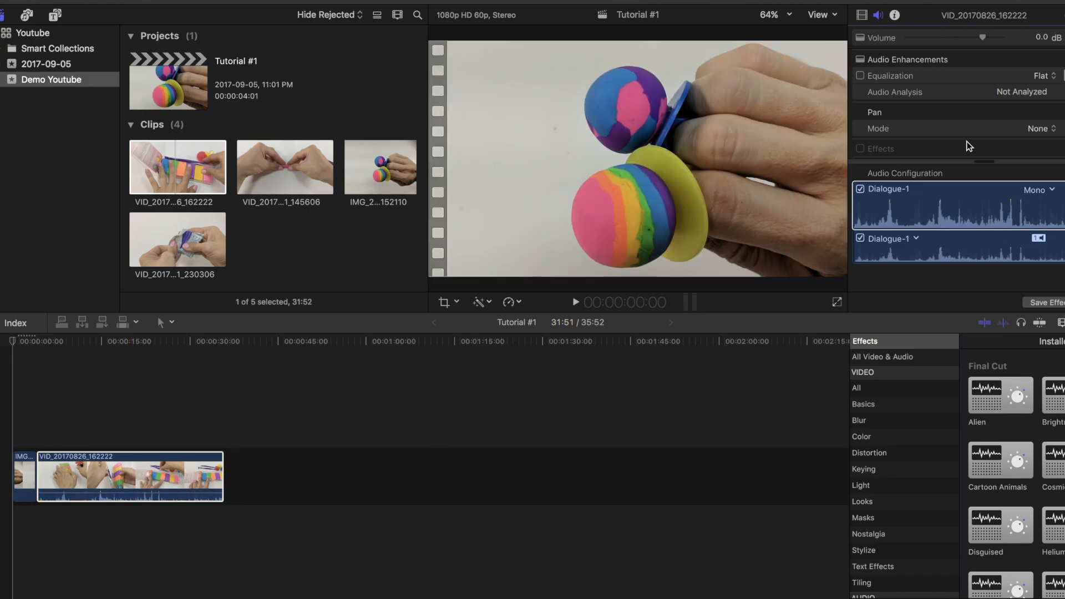
click(863, 16)
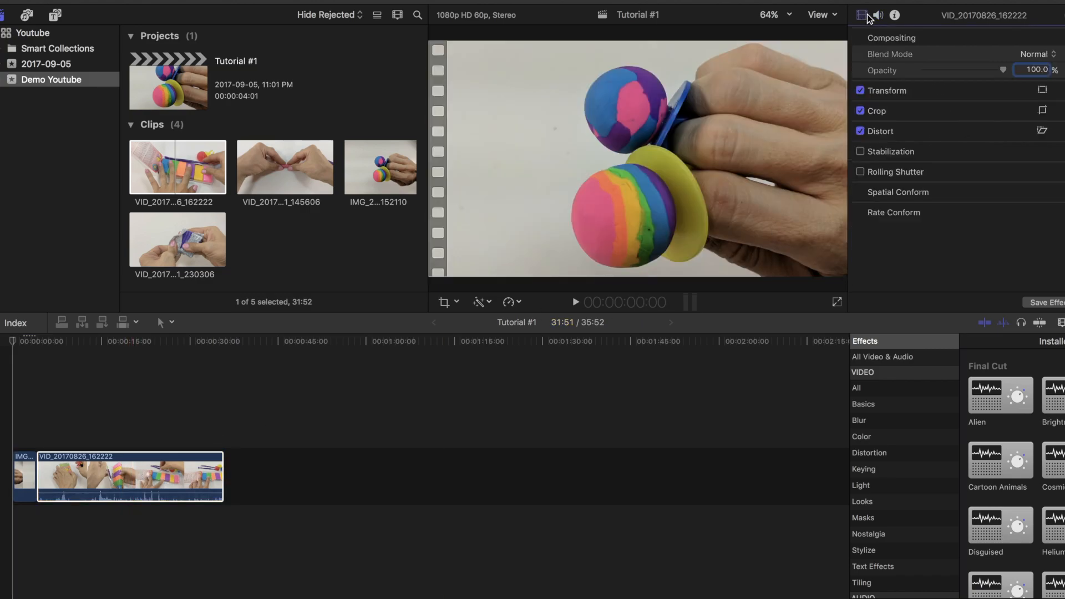
click(879, 16)
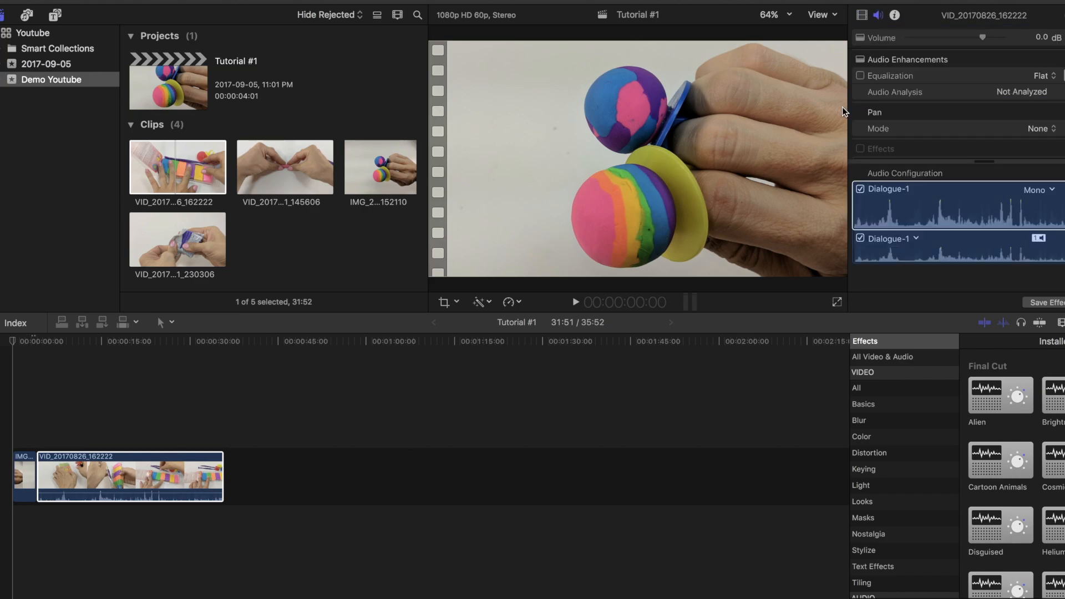
click(863, 190)
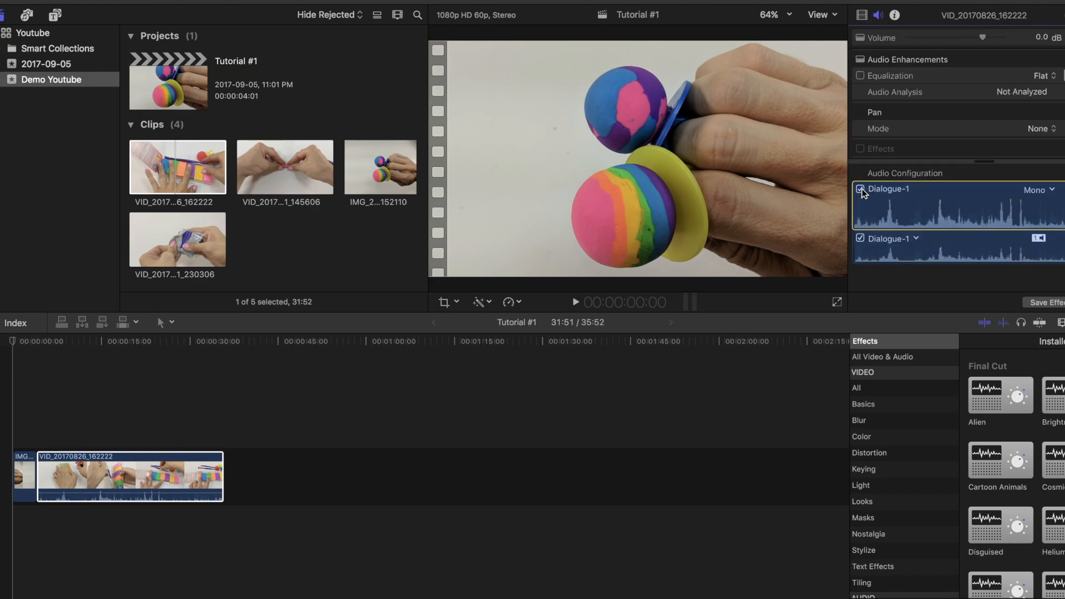
click(860, 189)
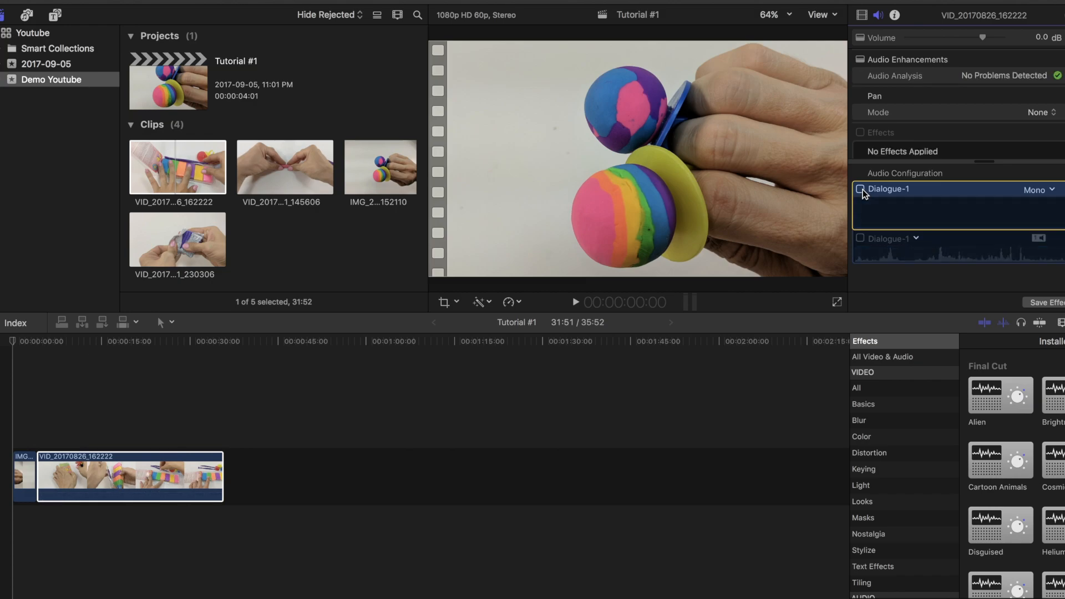
click(173, 443)
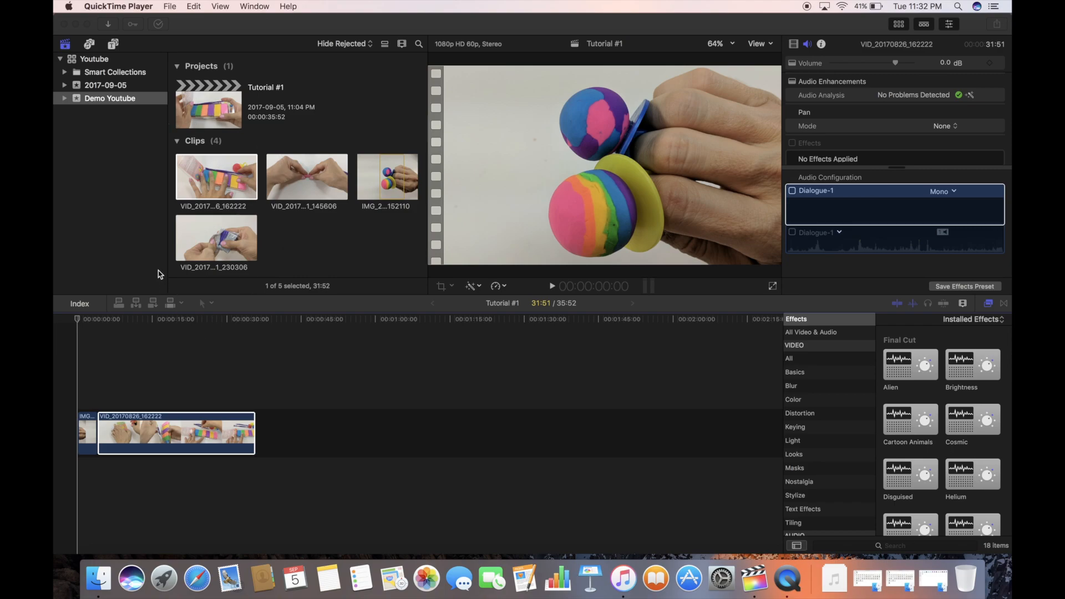
Step: Examine the Record Voiceover window with its record control, input gain and name settings, and close it
click(131, 179)
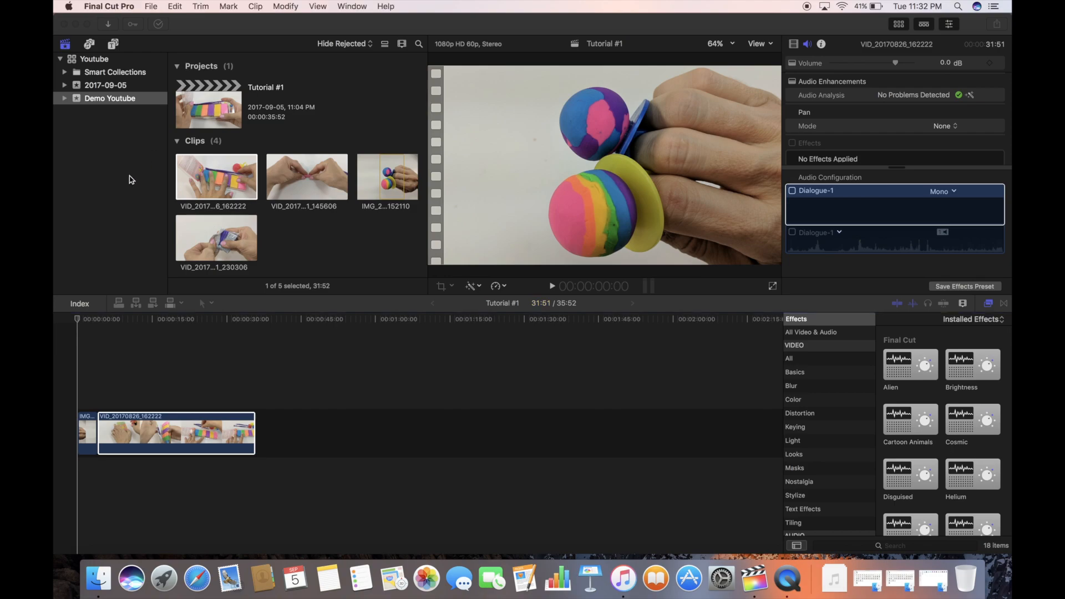
click(151, 8)
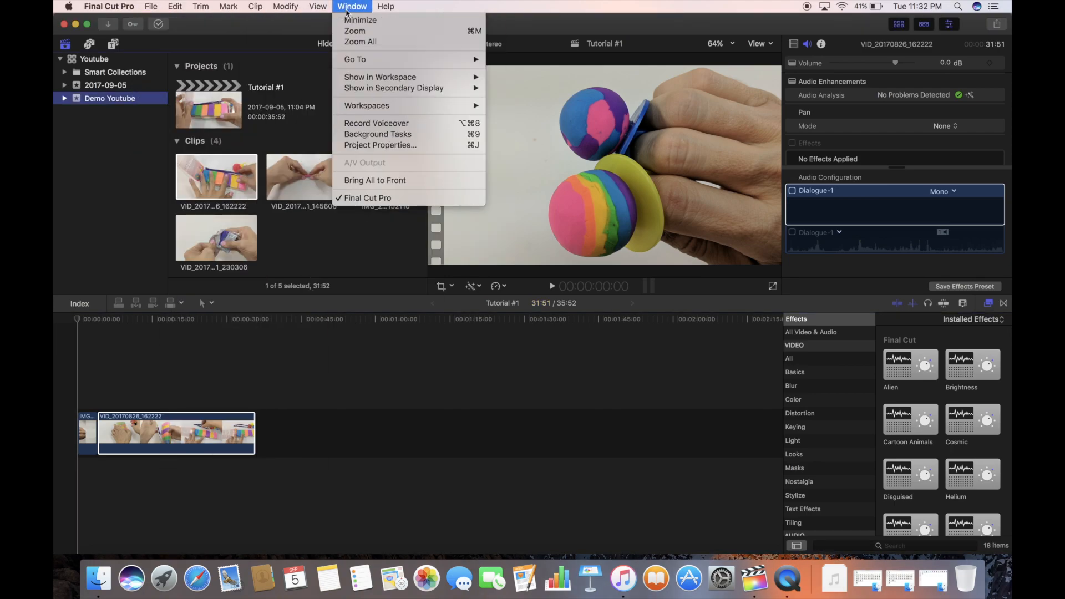
click(348, 11)
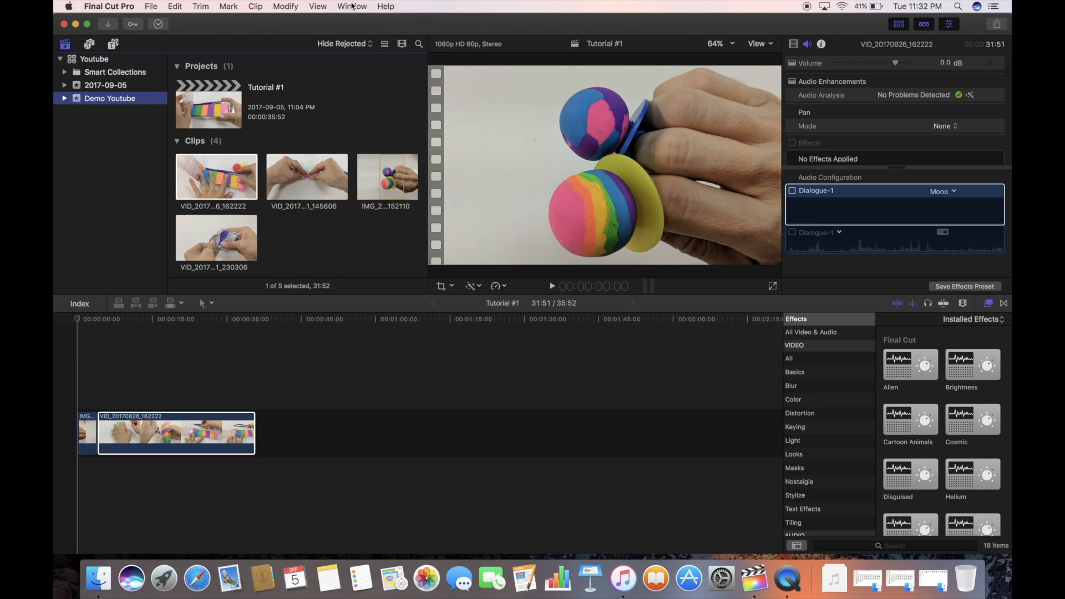
click(352, 6)
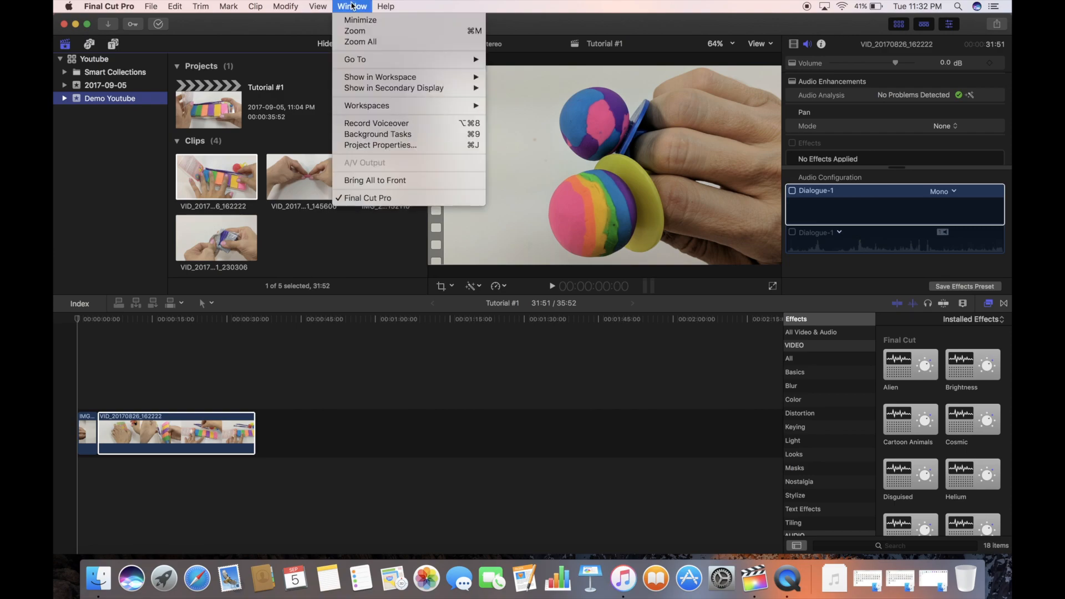
click(369, 124)
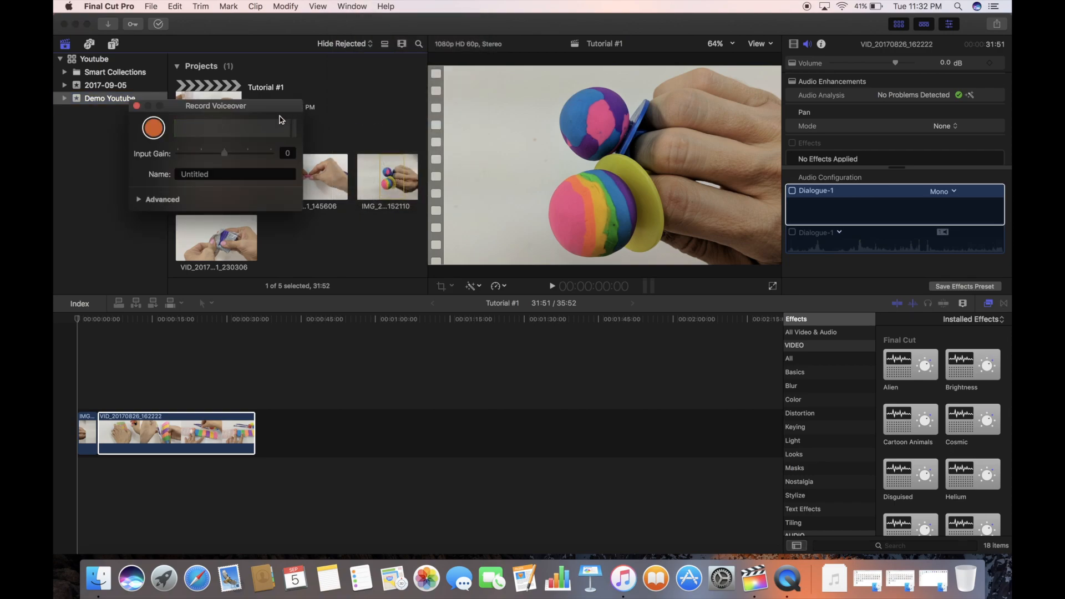
drag(274, 107, 294, 121)
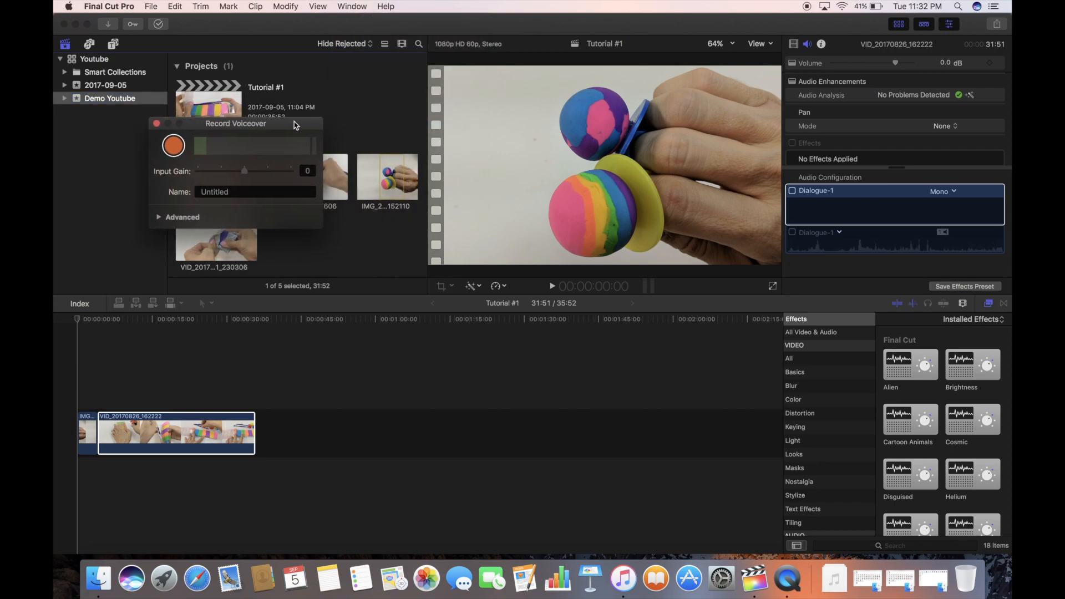
click(174, 145)
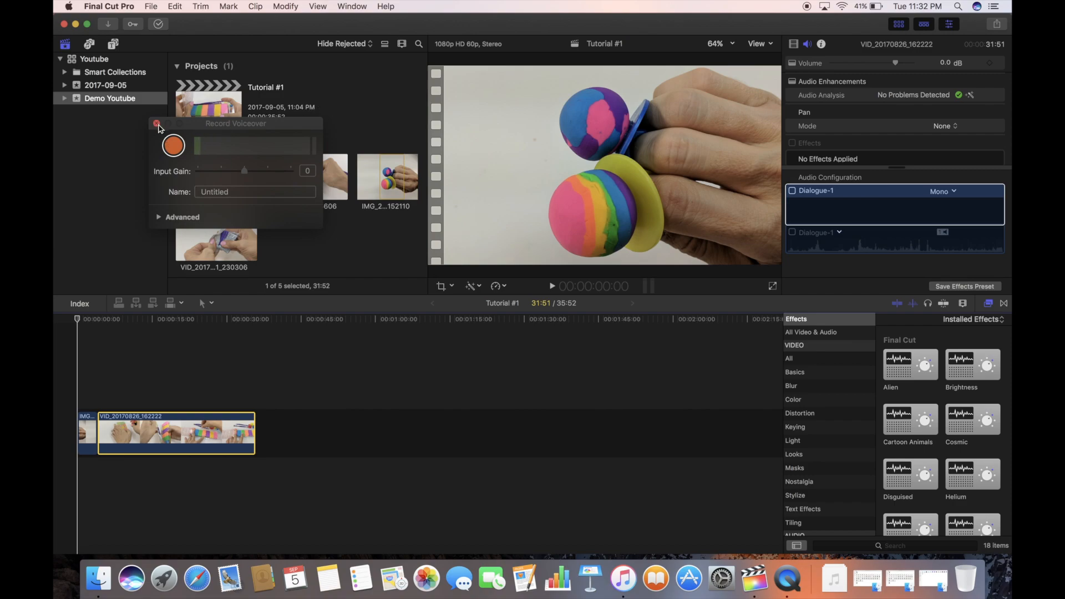
click(157, 123)
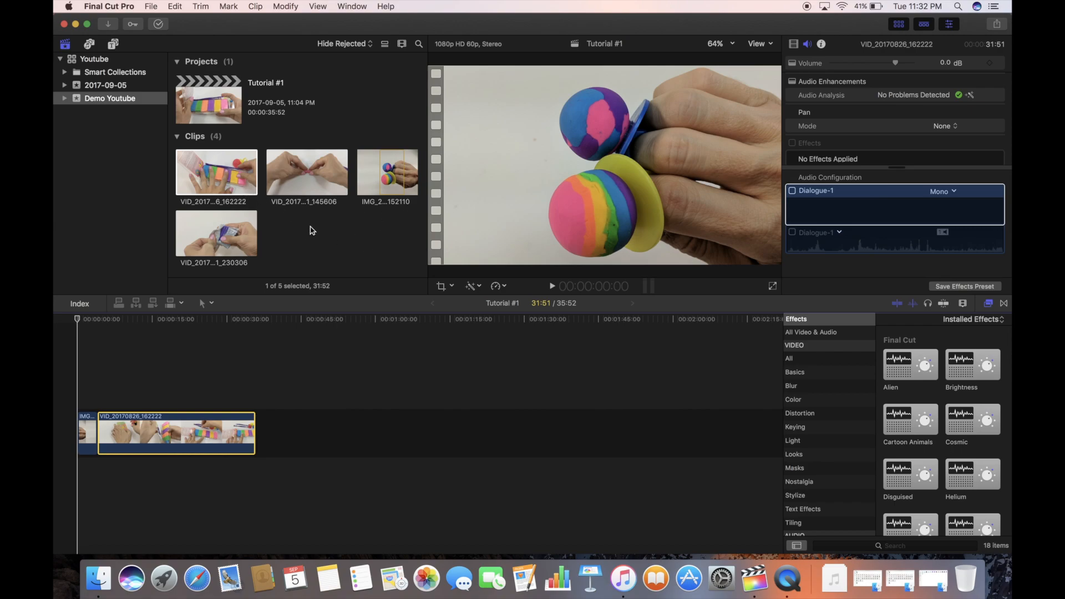
Step: Append the VID_20170901_230306 clip to the end of the timeline and turn off its Dialogue-1 audio
click(236, 177)
click(238, 245)
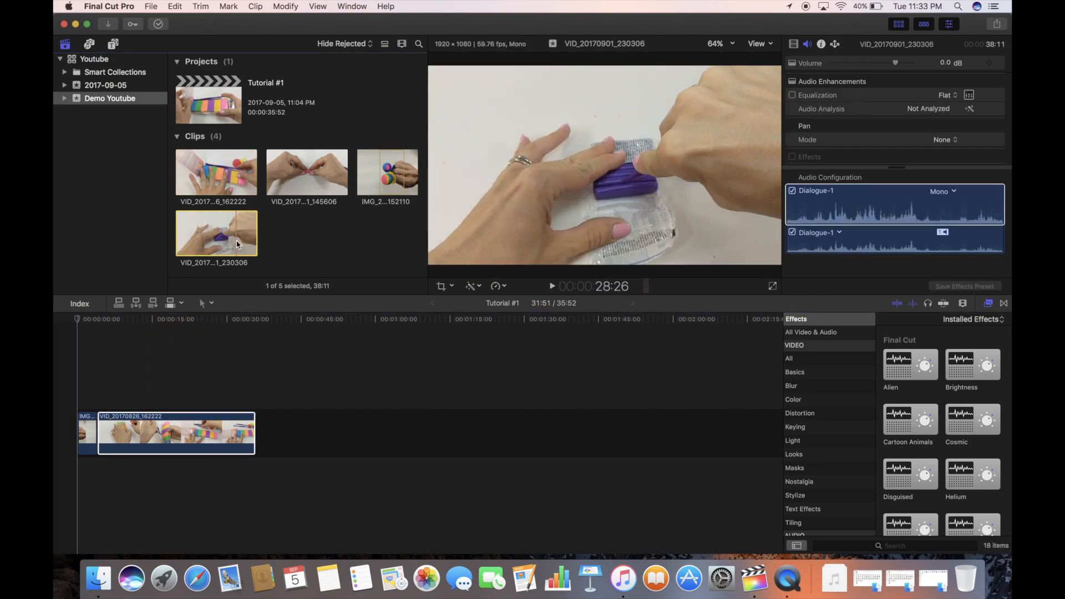
drag(236, 239, 405, 429)
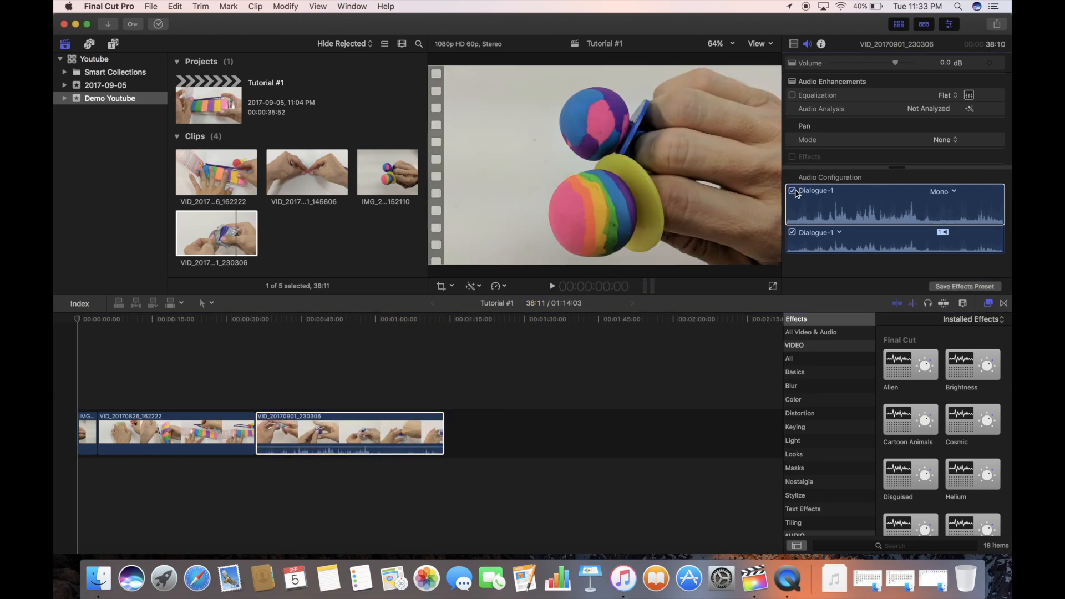
click(794, 191)
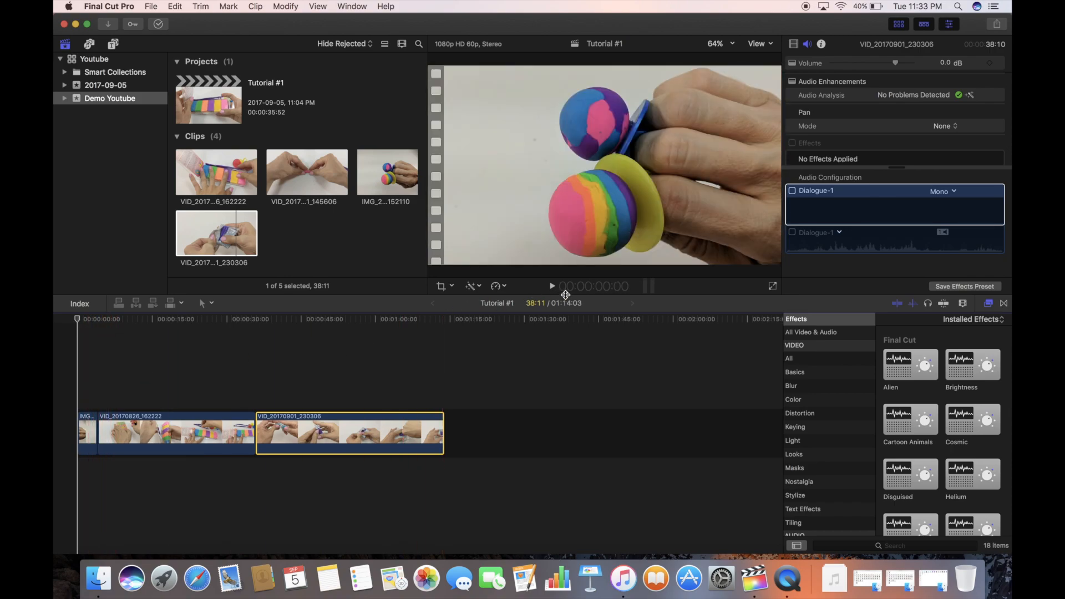
Step: Add the Simple transition at both cuts between the three timeline clips and play back the result
click(1004, 305)
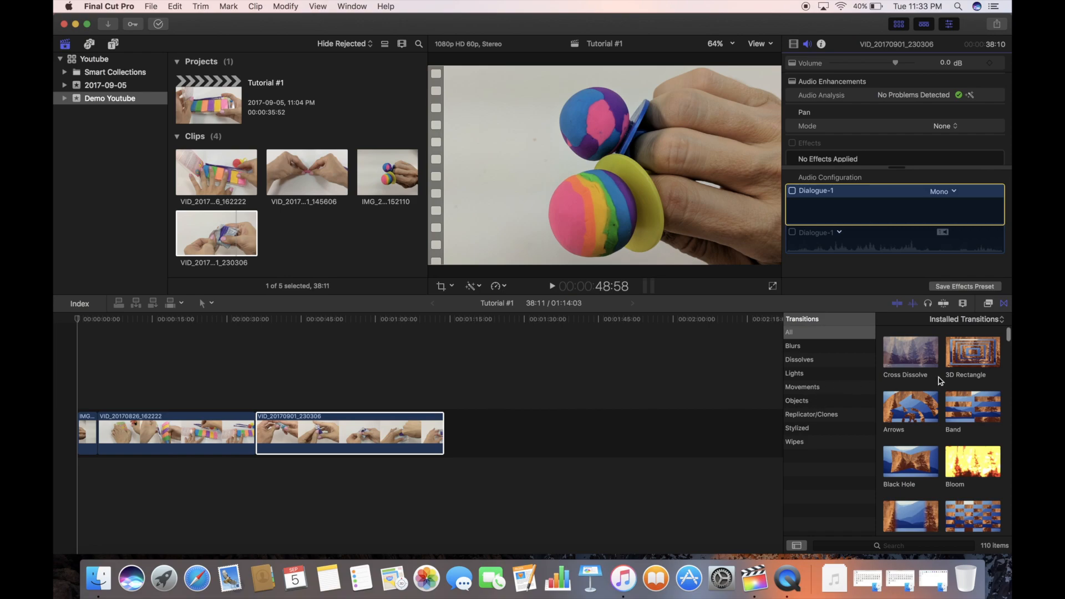
scroll(940, 381, down, 5)
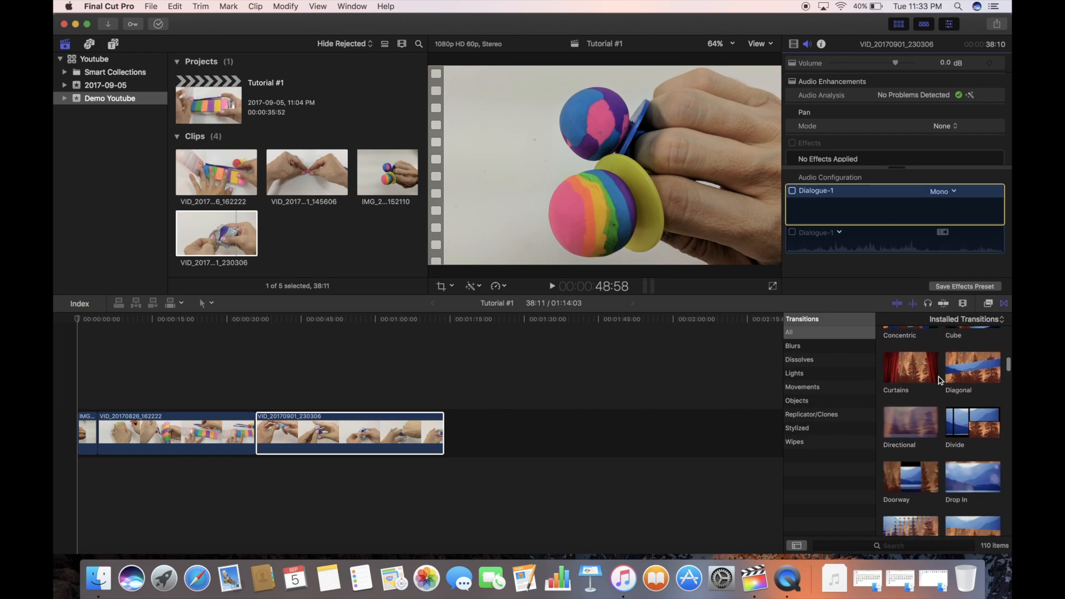
scroll(940, 381, down, 5)
scroll(940, 381, down, 5)
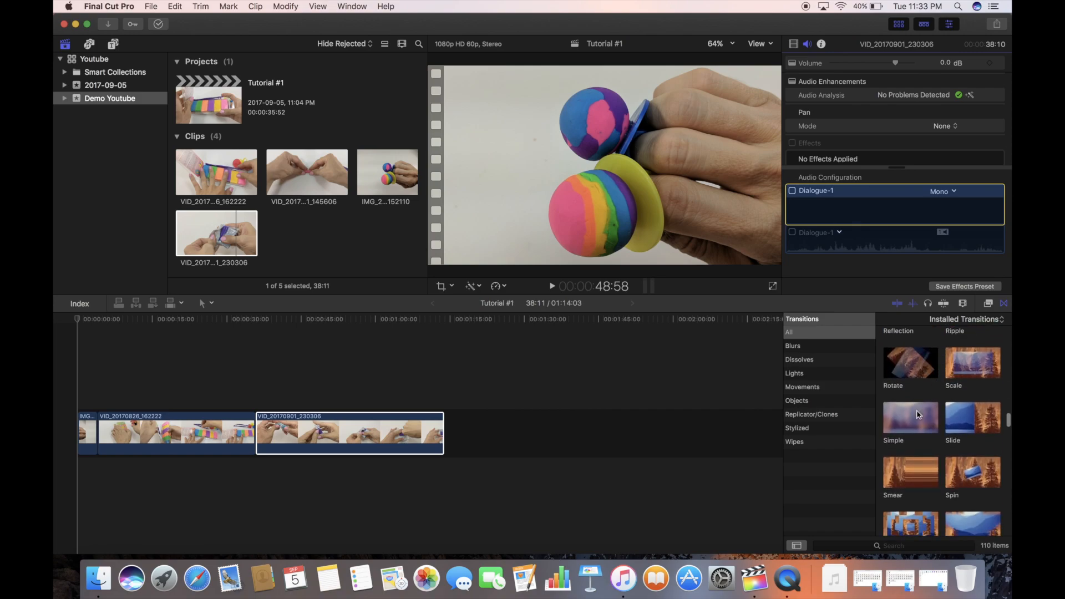
click(919, 415)
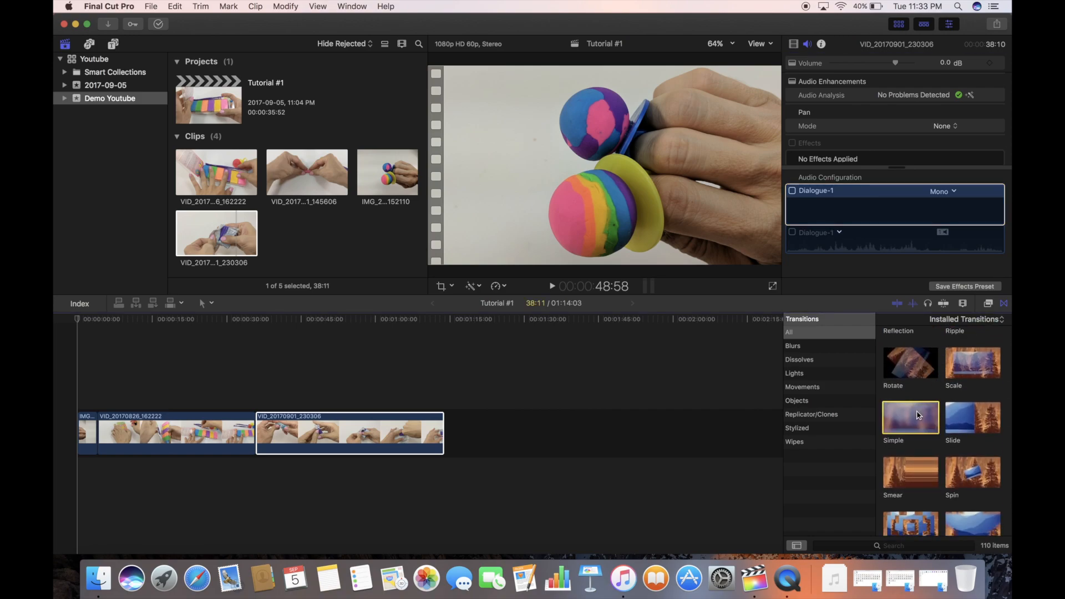
drag(912, 416, 250, 438)
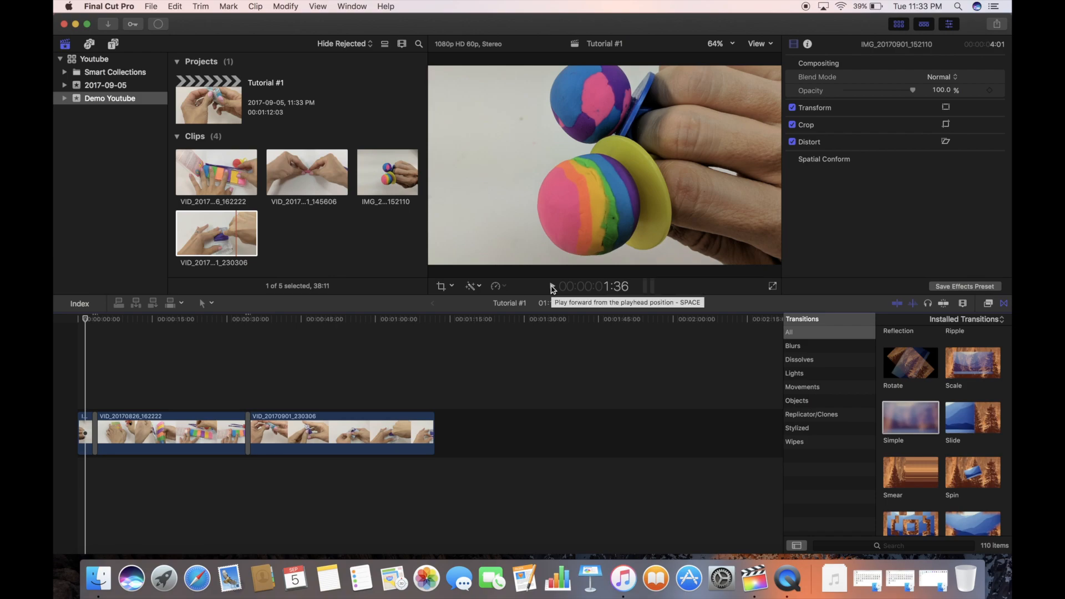
click(553, 287)
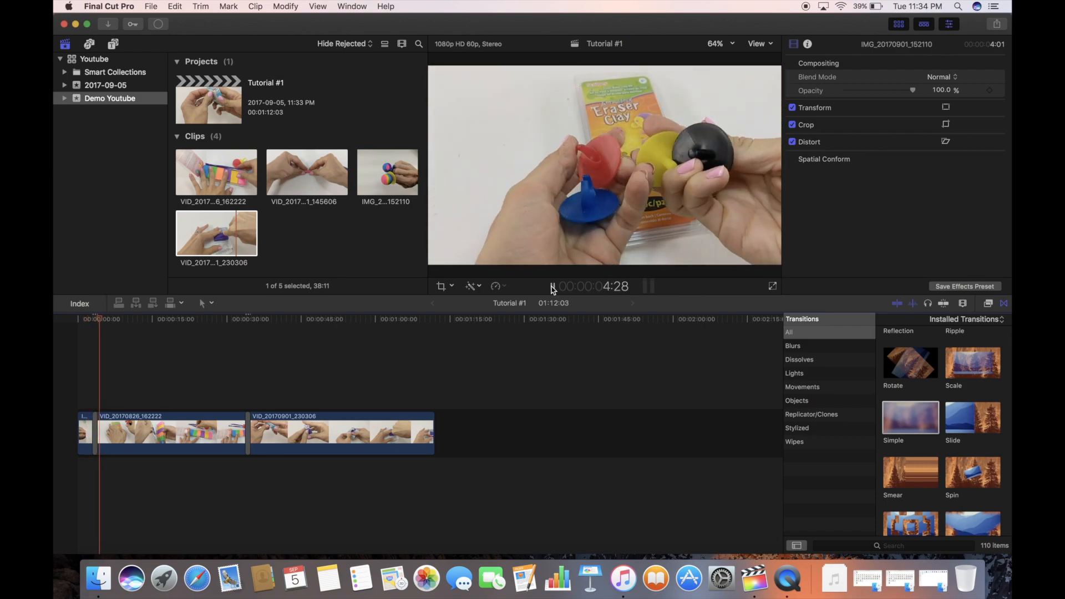
Step: Replace the transition at the cut between the opening image and the VID_20170826_162222 clip with the Puzzle transition
click(552, 287)
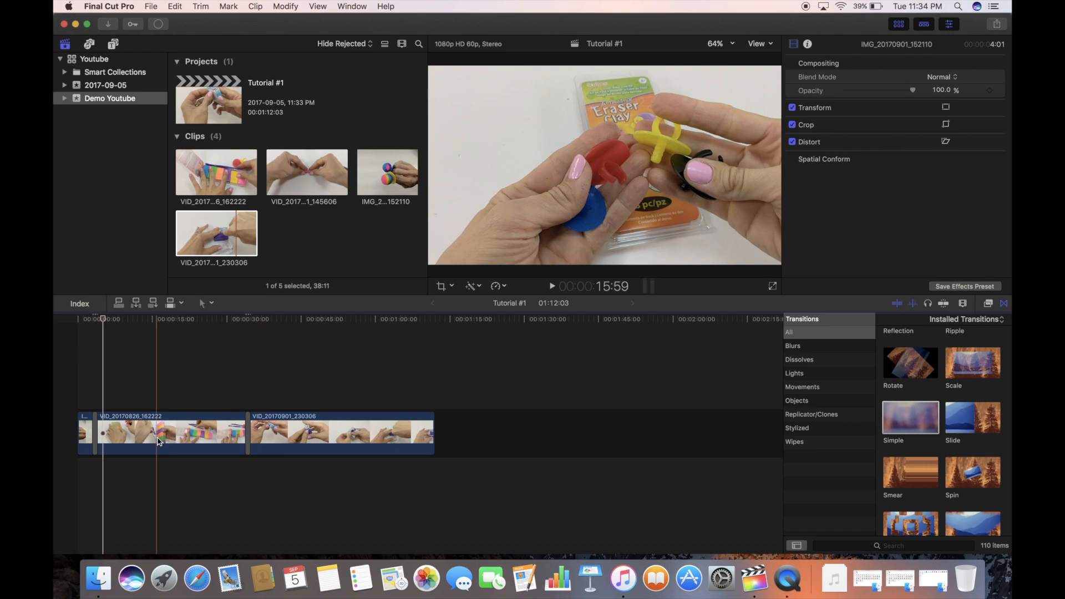
click(95, 426)
key(Delete)
scroll(911, 387, up, 2)
scroll(910, 387, up, 2)
drag(906, 373, 102, 447)
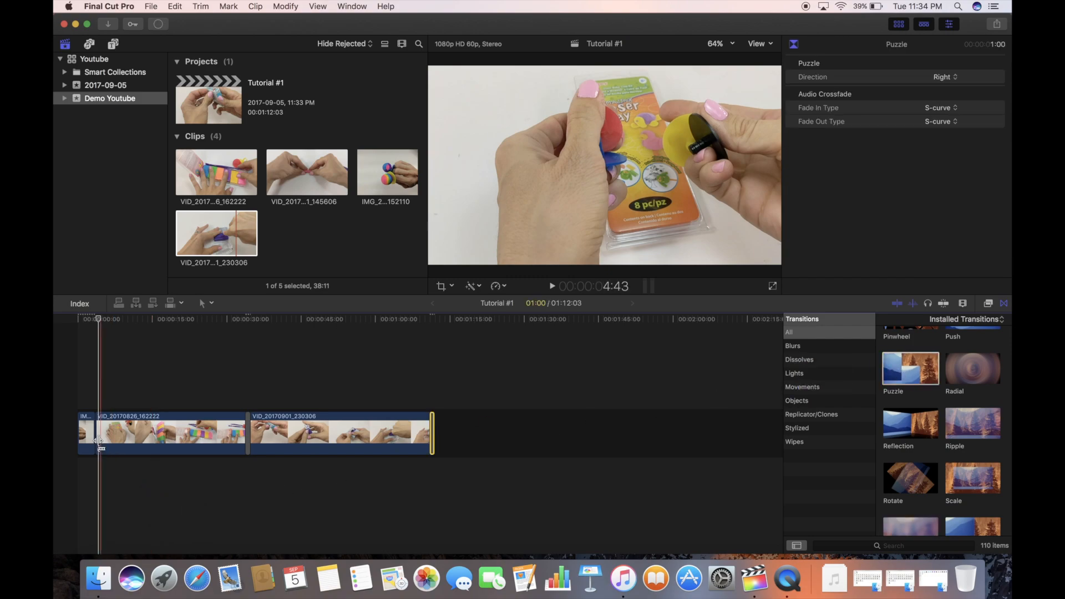
drag(434, 441, 97, 427)
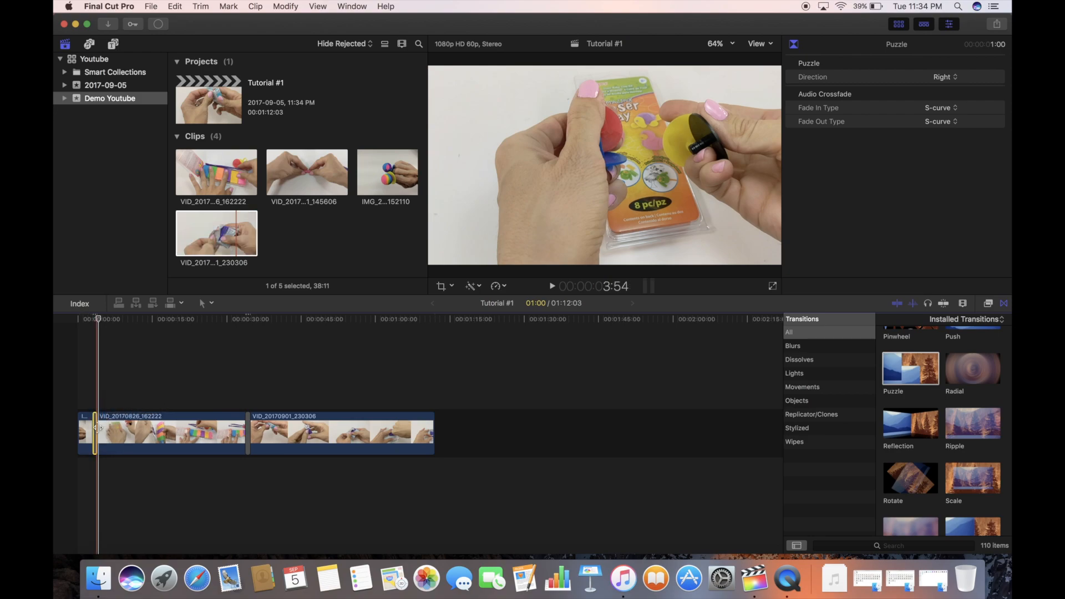
Step: Play back the timeline across the first and second cuts to check both transitions
click(91, 377)
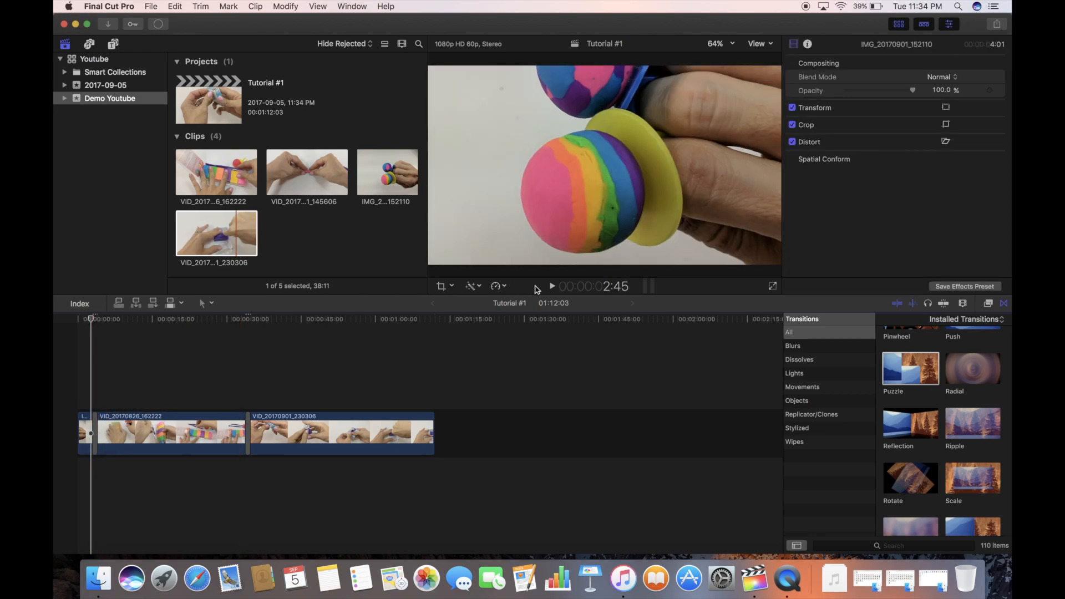
click(553, 286)
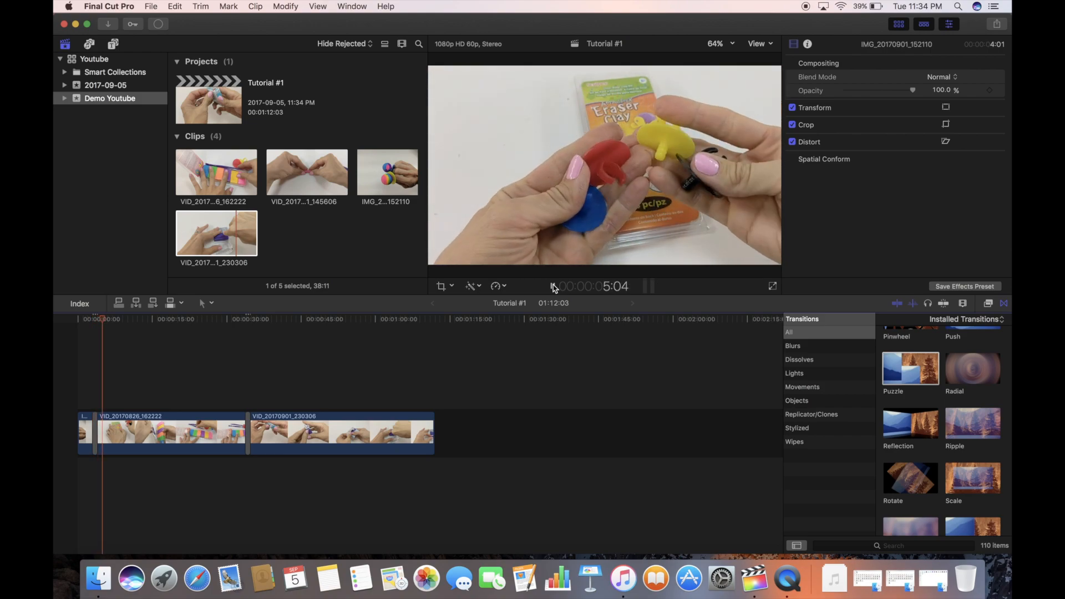
click(233, 380)
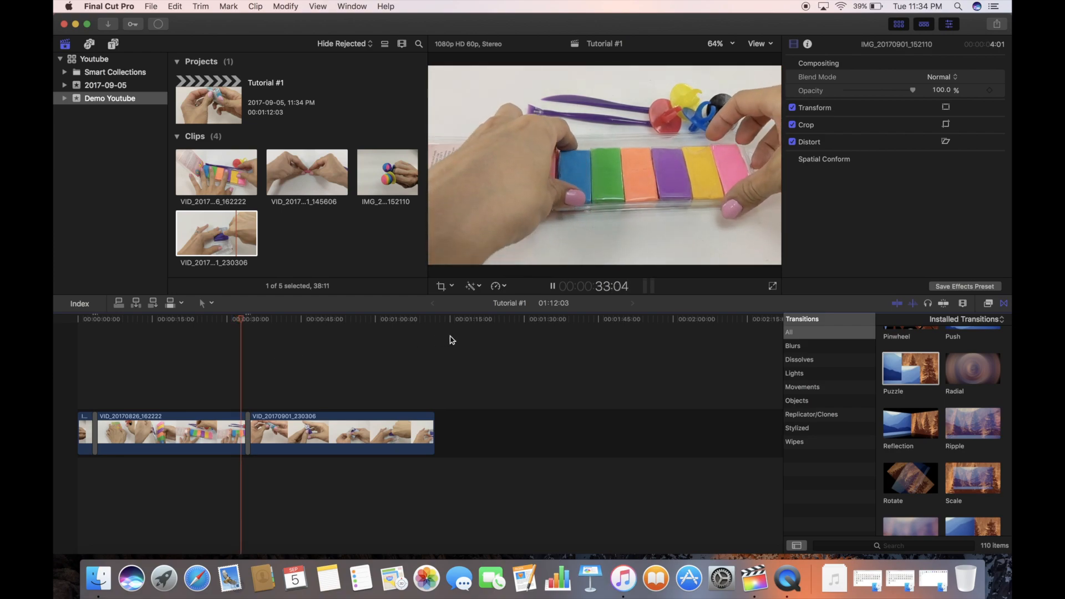
click(553, 287)
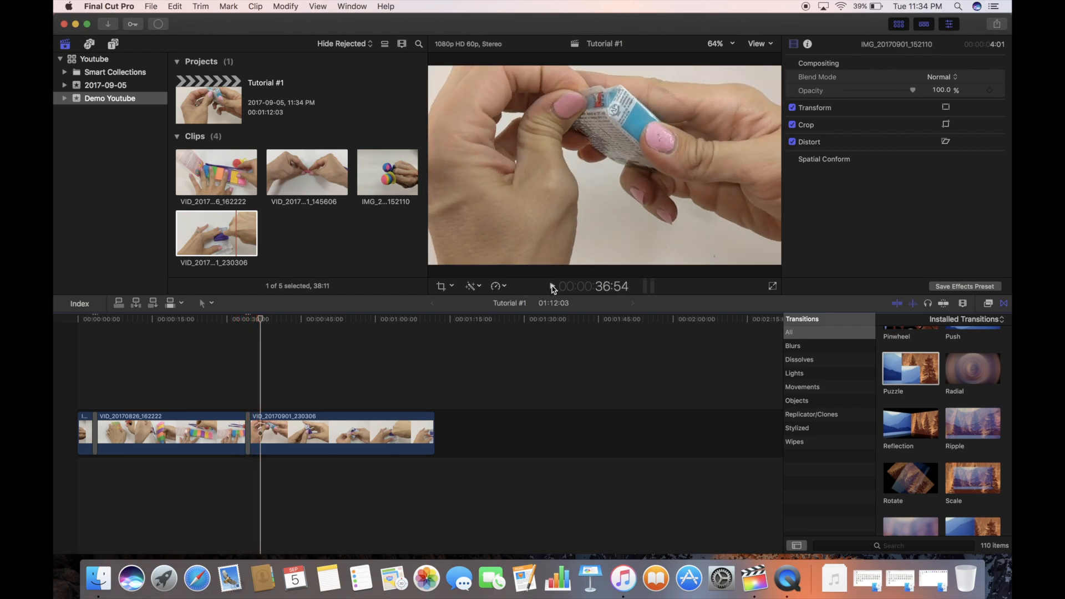
click(553, 287)
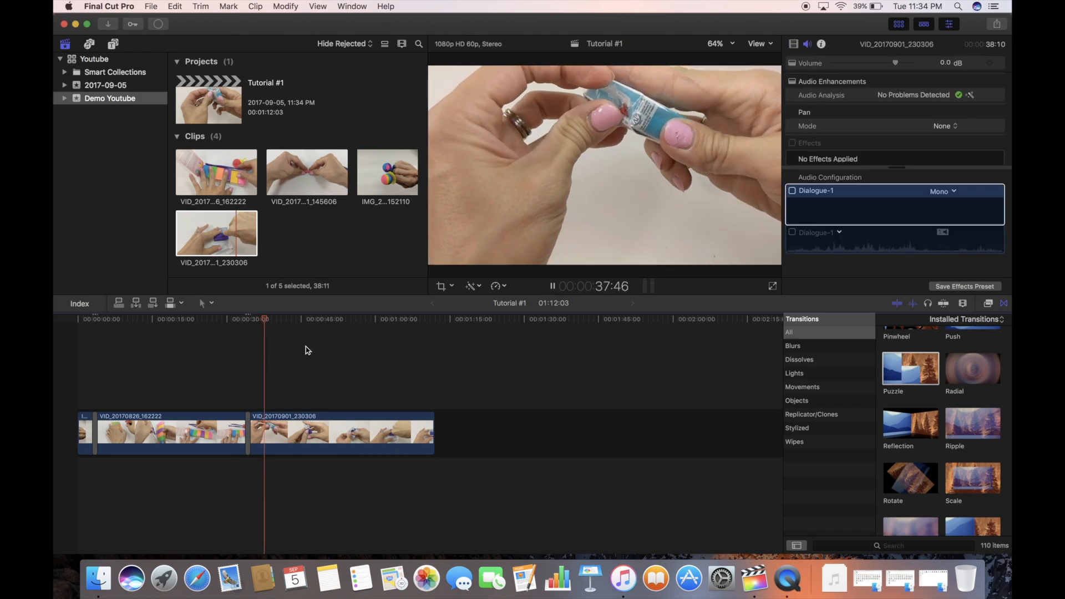
Step: Split the VID_20170901_230306 clip at 1:00:53 and delete the part after the split
click(364, 352)
click(552, 286)
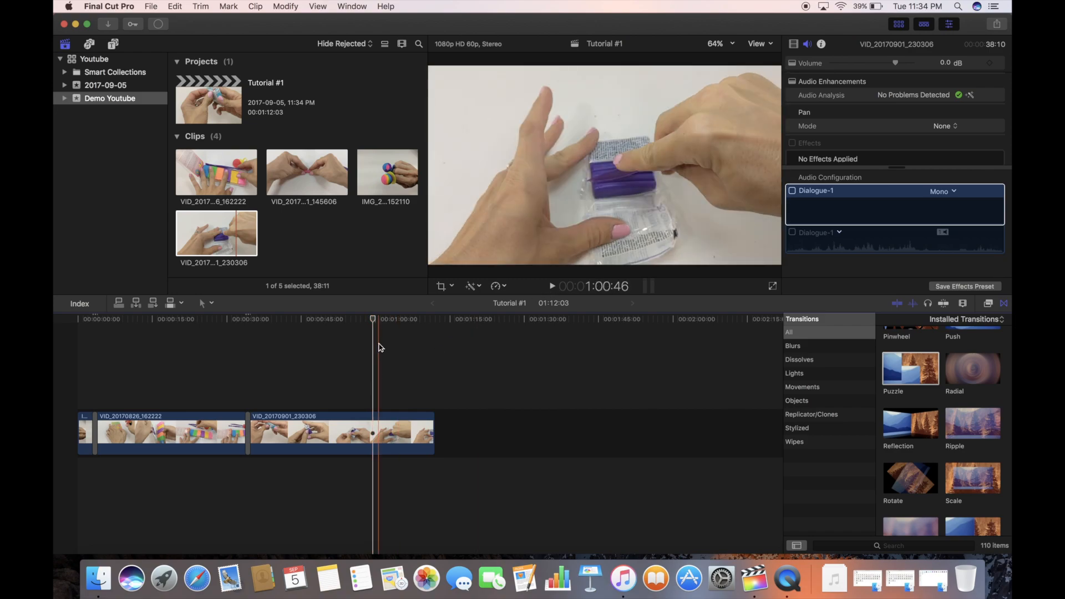
drag(372, 325, 379, 325)
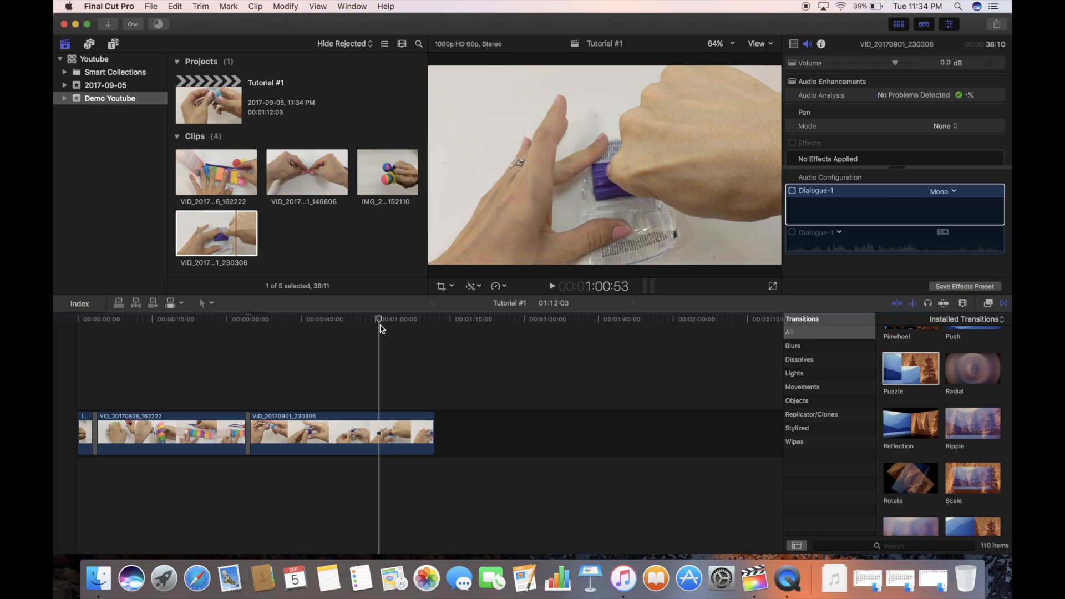
key(super+b)
drag(402, 443, 435, 438)
key(Delete)
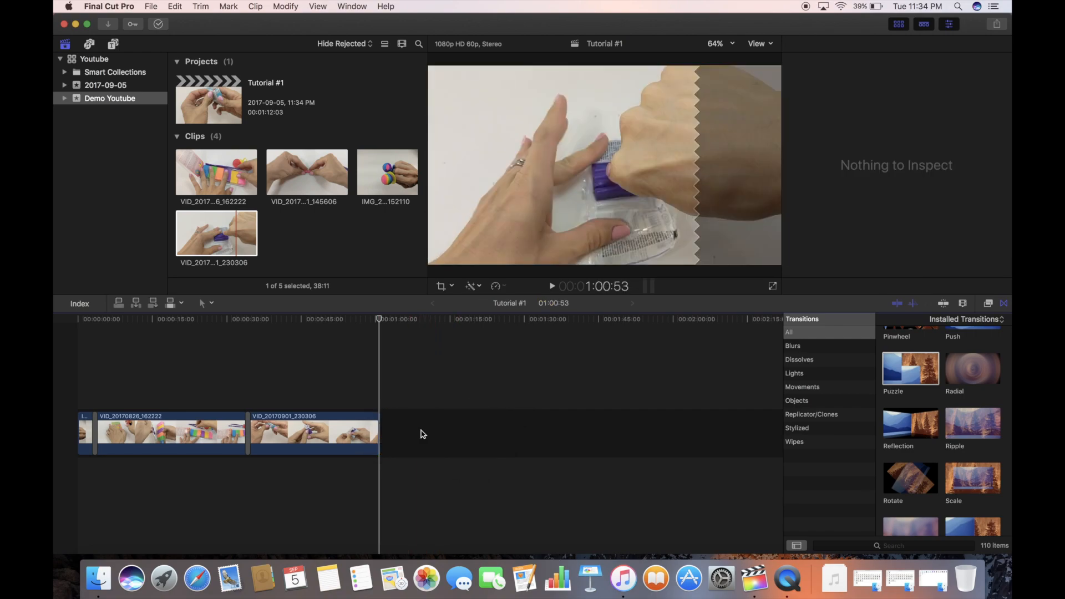
Step: Split the remaining VID_20170901_230306 clip at 52:50, select its second part and clear the selection
click(343, 408)
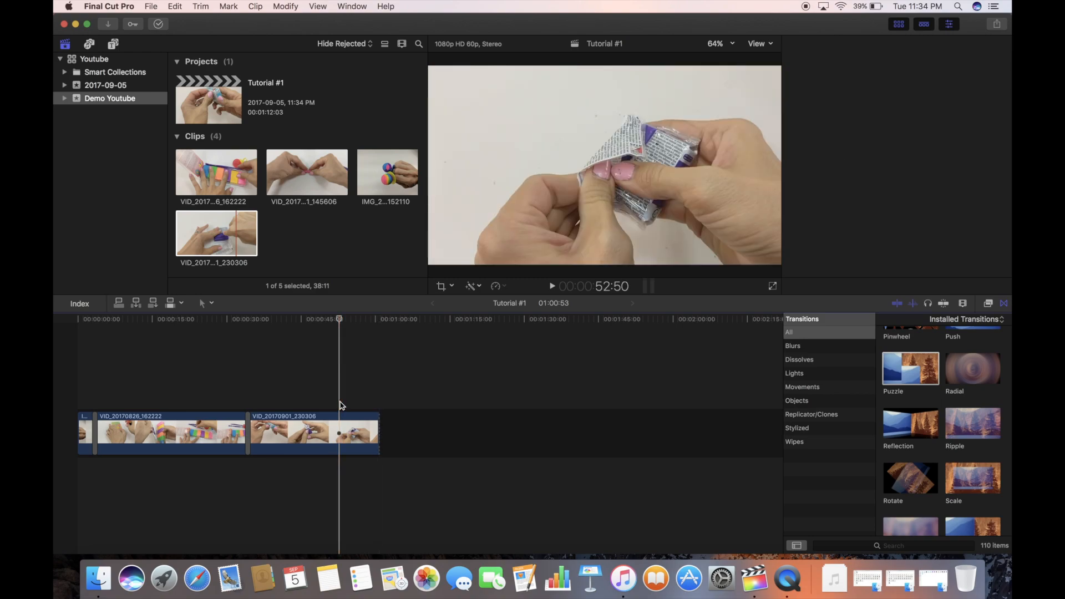
key(super+b)
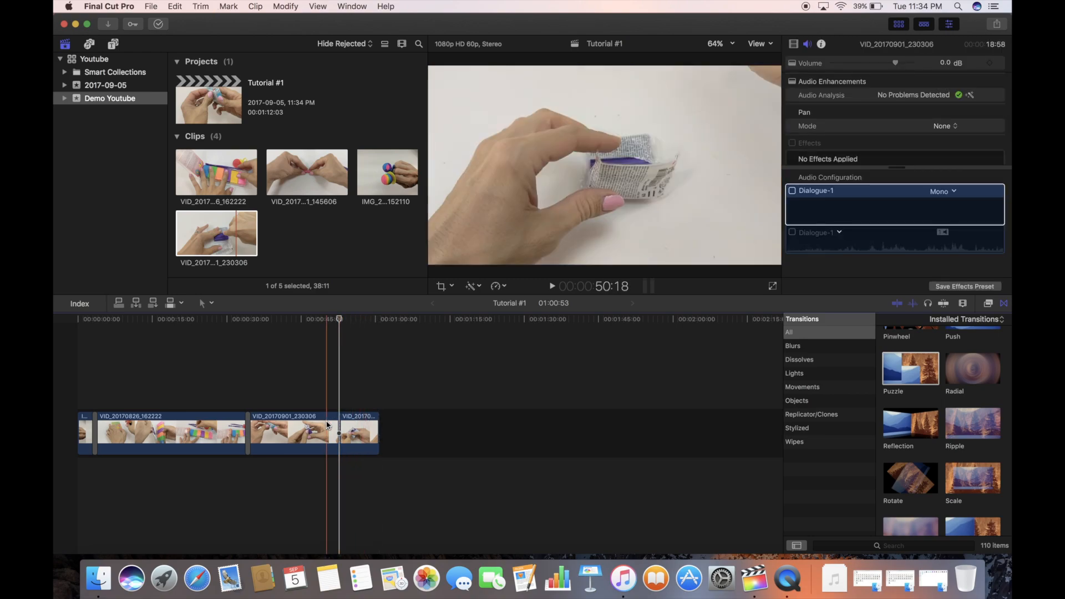
click(358, 430)
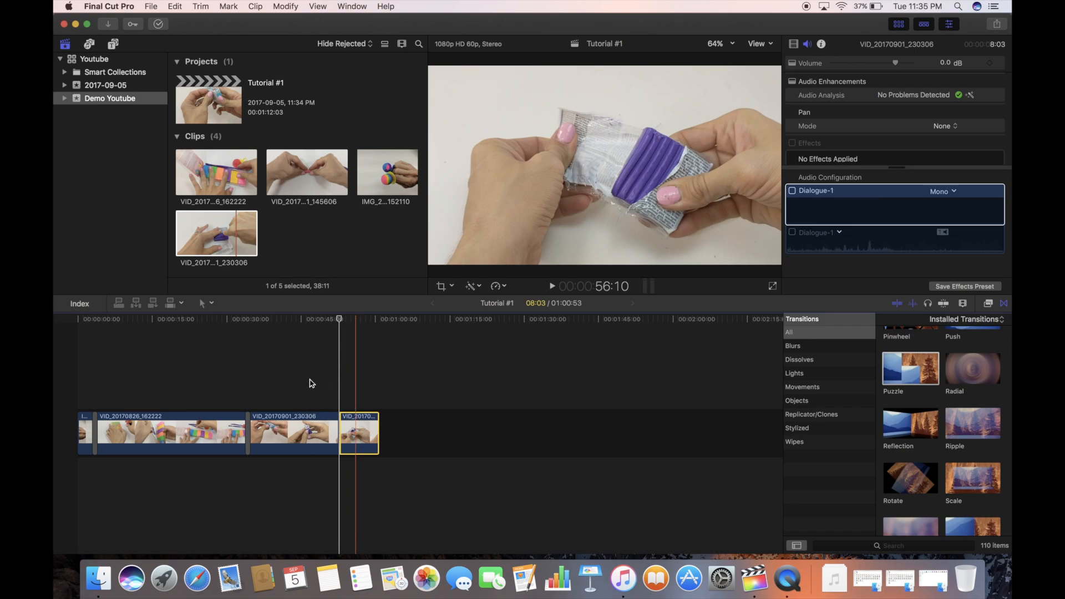
drag(287, 371, 173, 395)
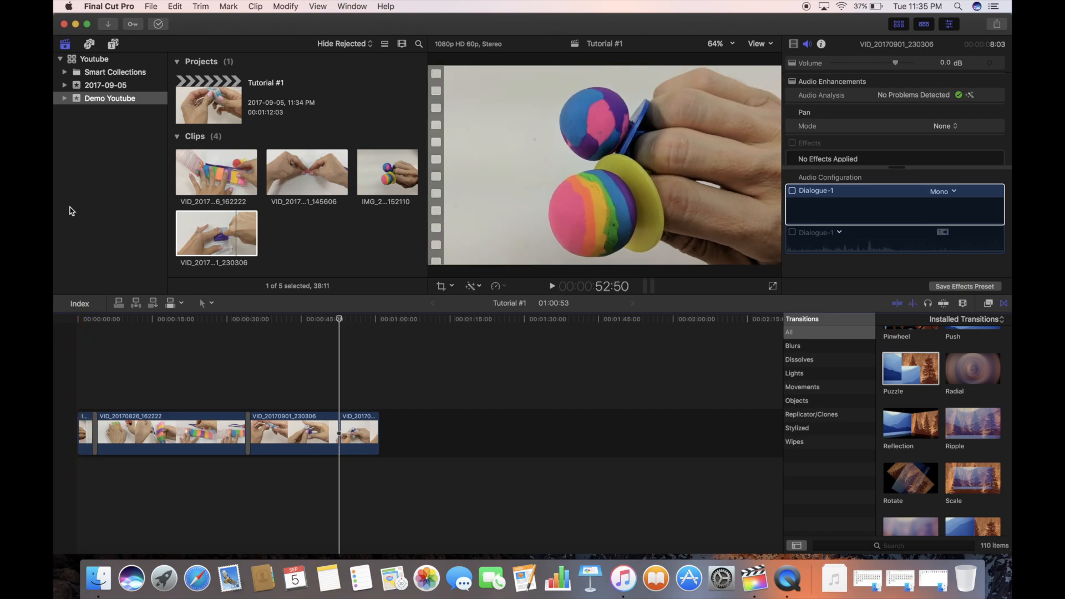
Step: Browse the installed titles and insert the Drifting title at the start of the timeline, before the opening image
click(114, 45)
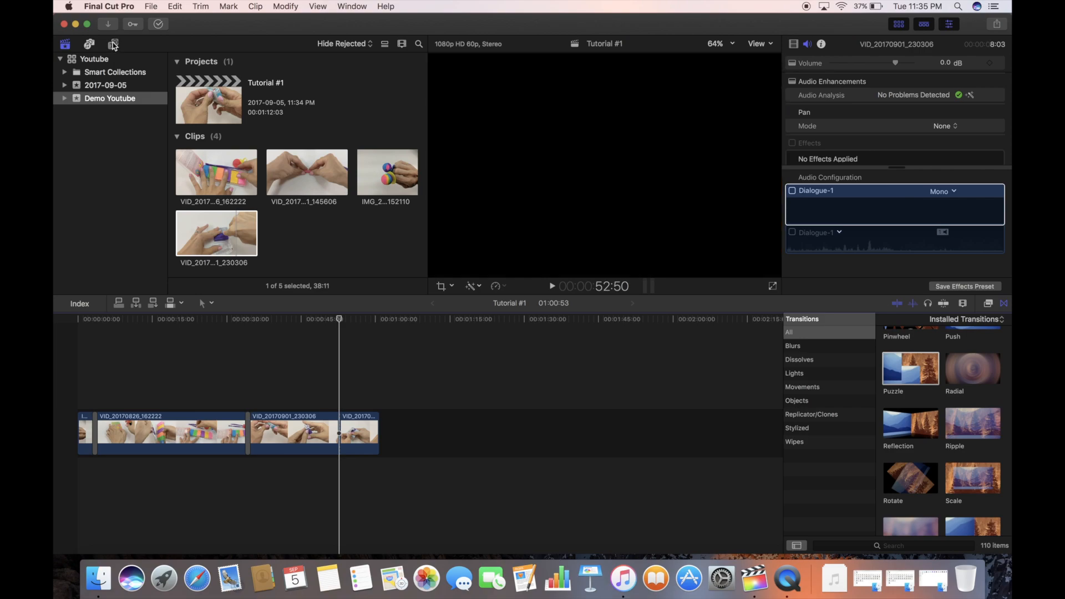
scroll(249, 145, down, 10)
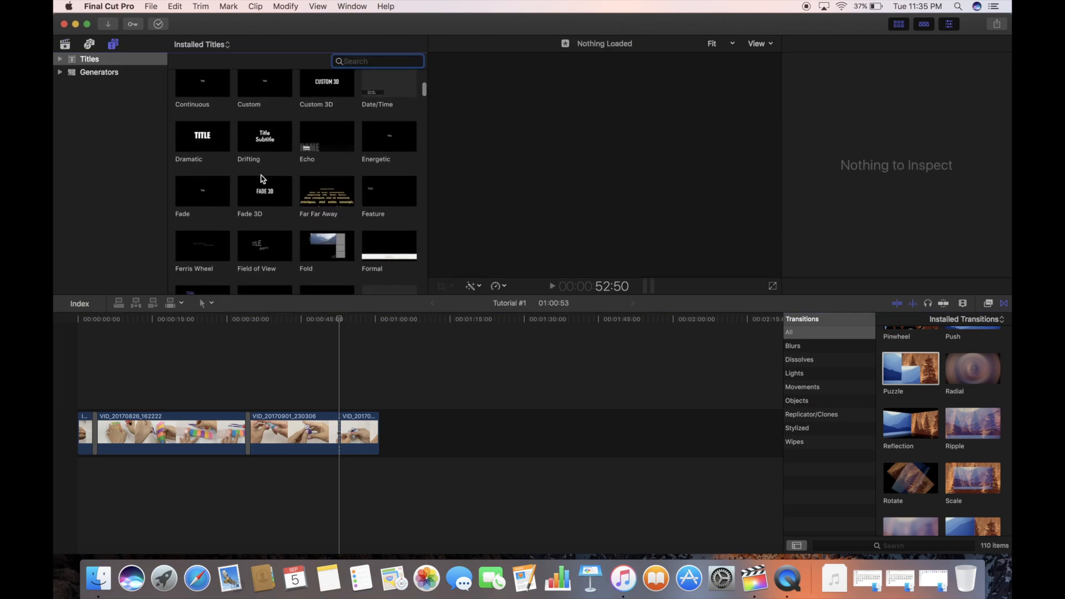
scroll(262, 179, down, 5)
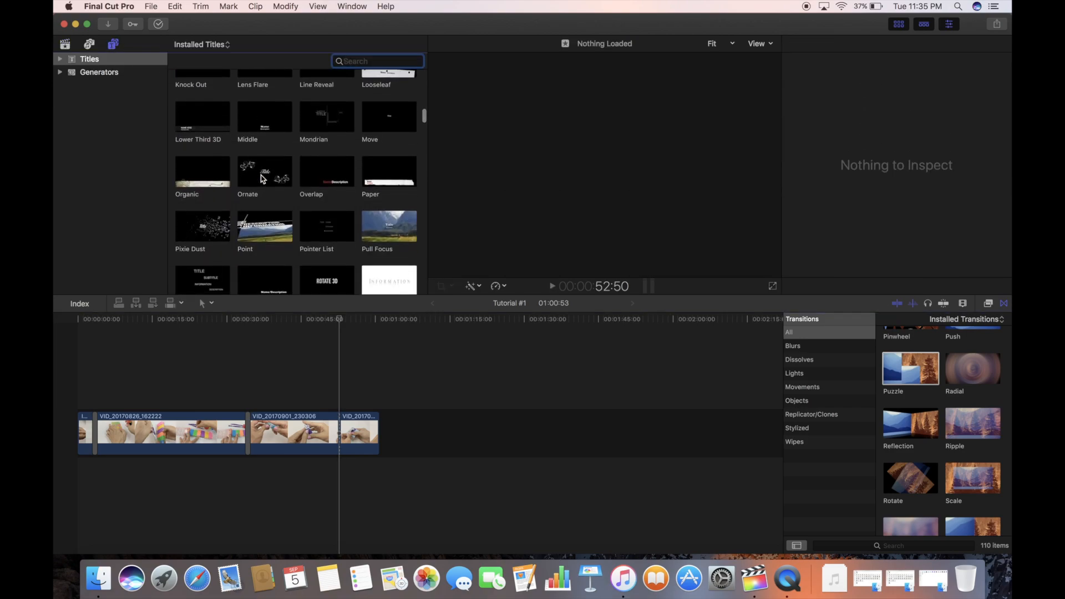
scroll(263, 178, down, 6)
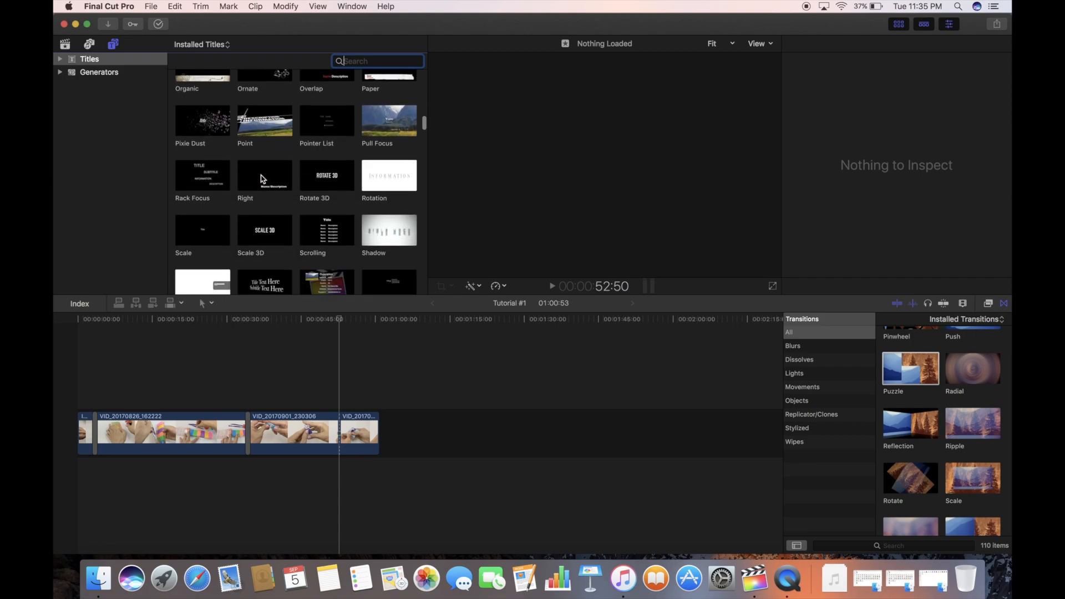
click(305, 97)
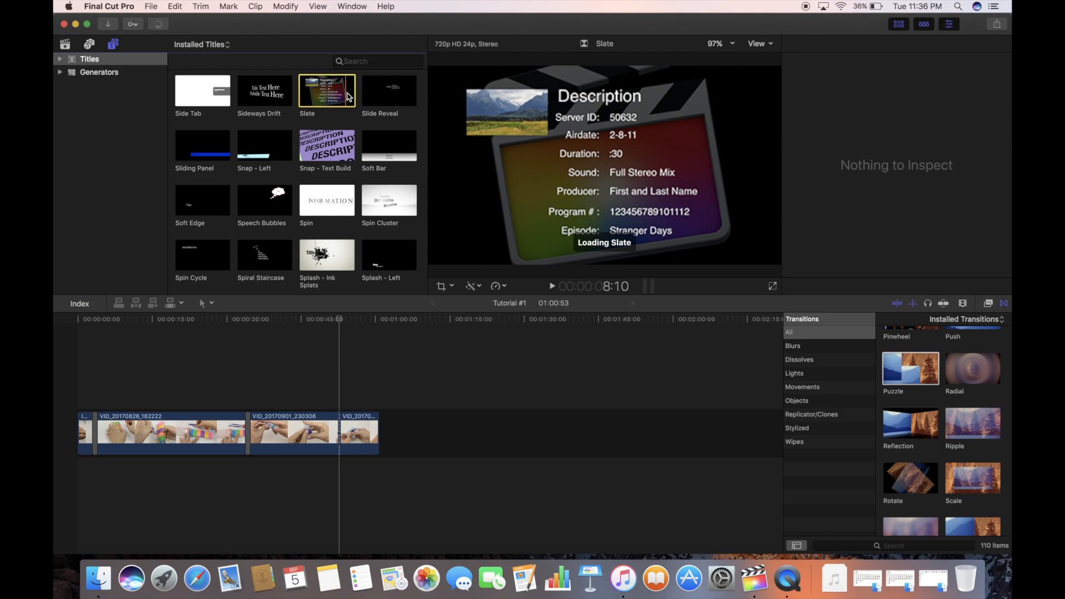
scroll(321, 99, down, 5)
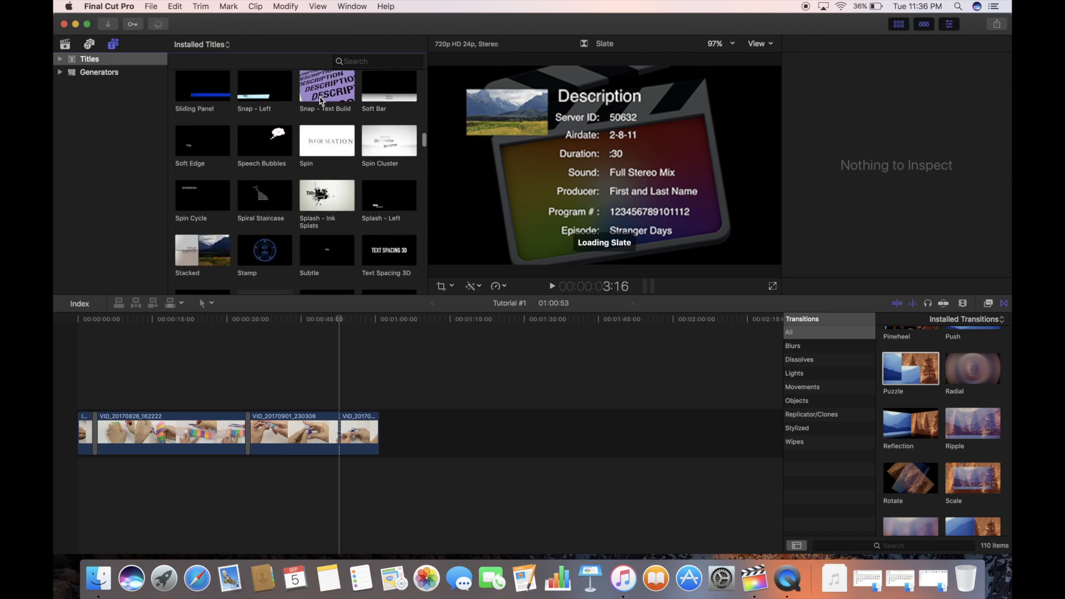
scroll(321, 100, up, 15)
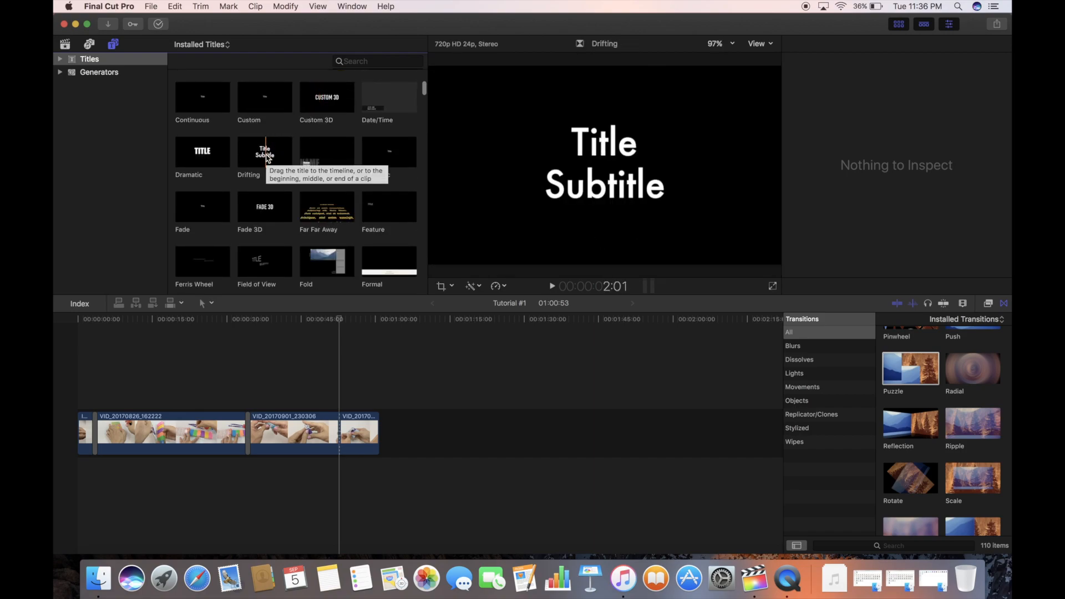
click(264, 155)
drag(264, 155, 87, 432)
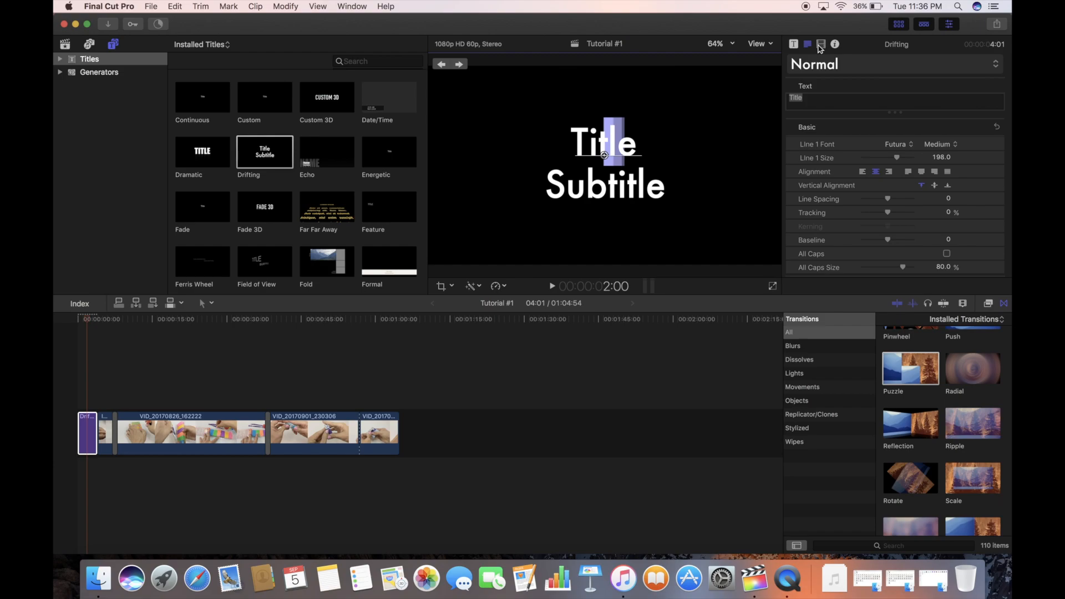
Step: Display the Drifting title's published parameters and erase the placeholder word "Title" from its first line
click(821, 46)
click(795, 45)
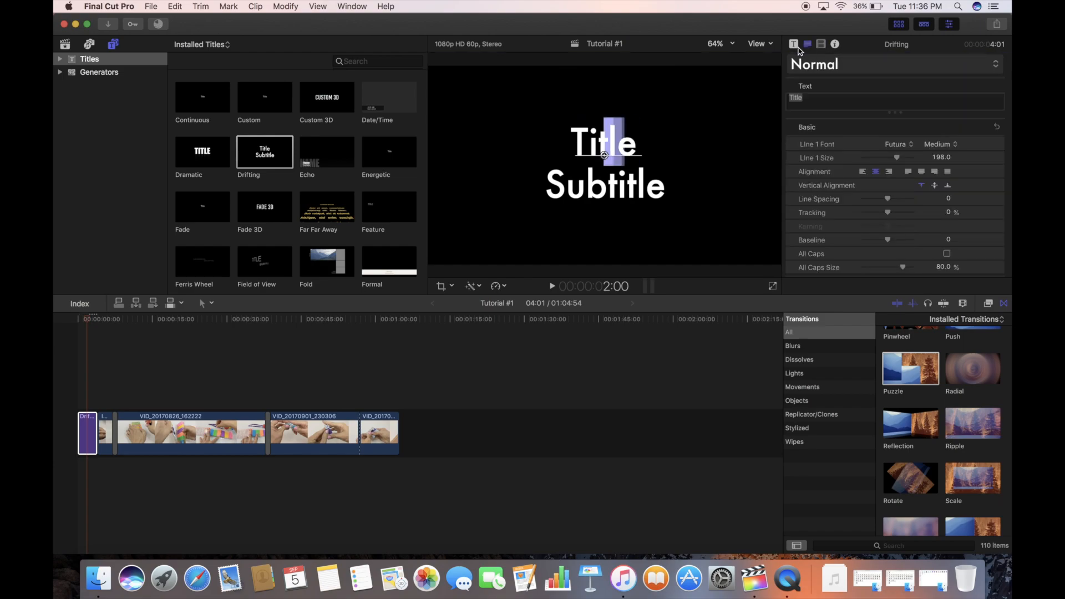
click(795, 46)
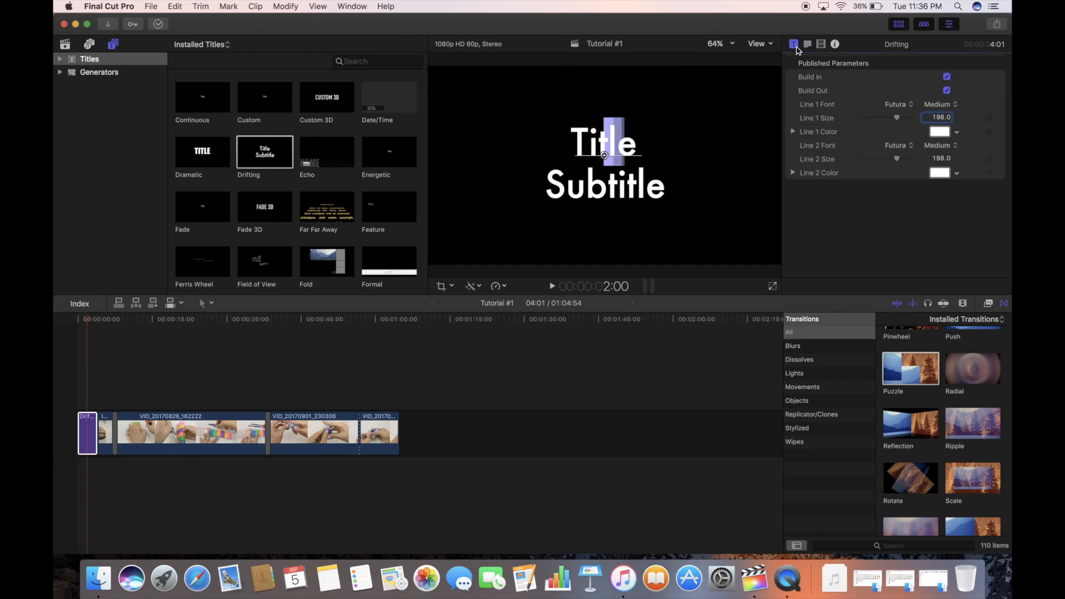
click(639, 146)
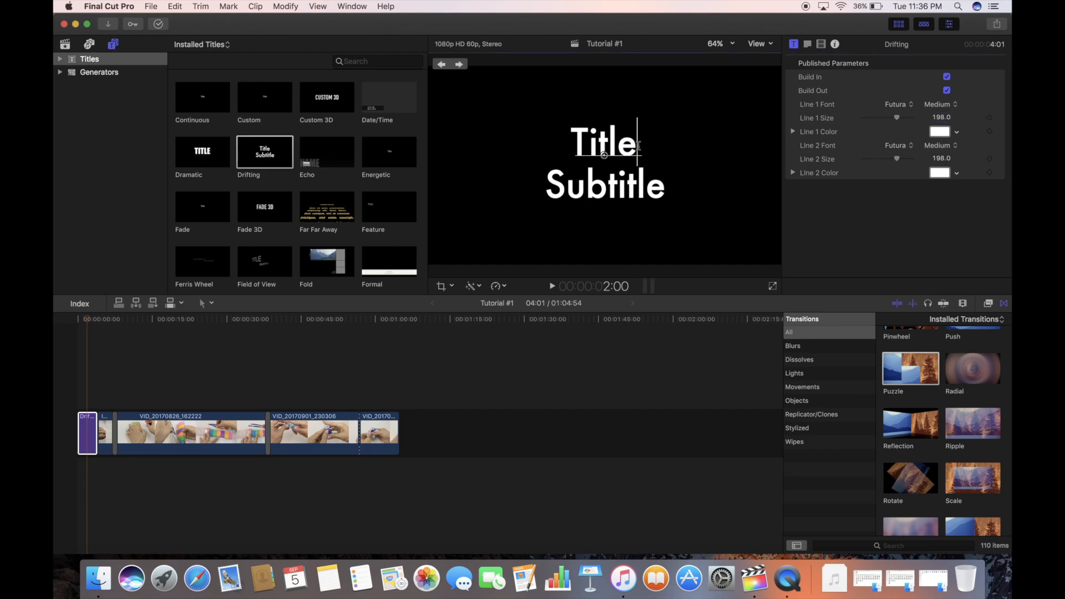
key(BackSpace)
key(BackSpace)
key(BackSpace)
key(BackSpace)
key(BackSpace)
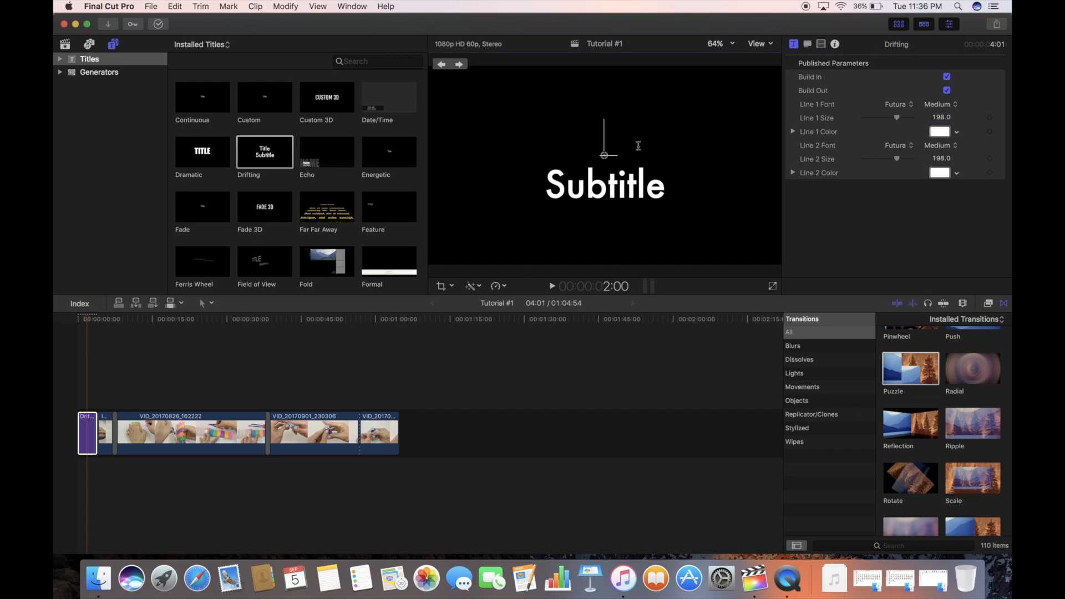